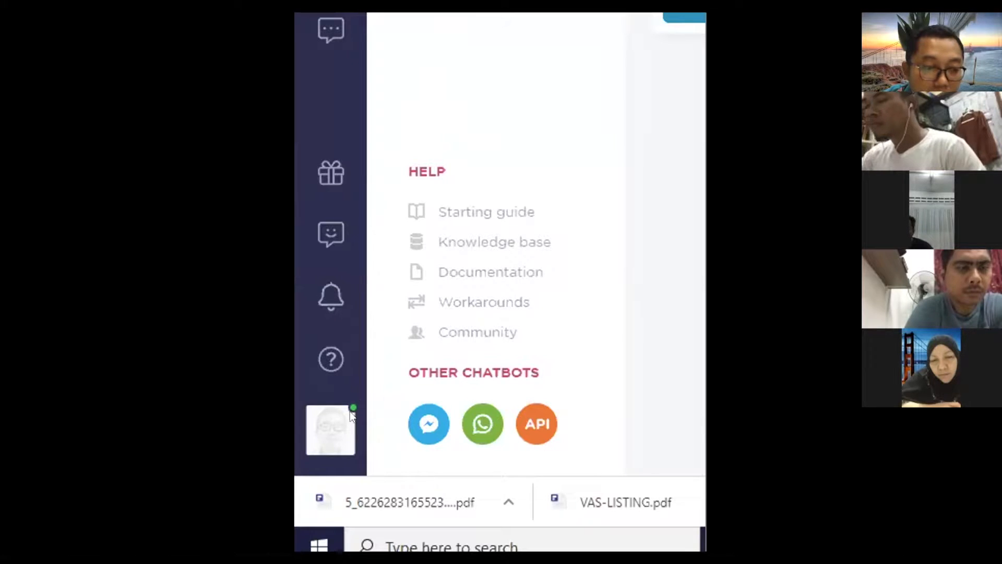
Step: Go to Settings > Account from the avatar menu and look over the account profile form
click(333, 434)
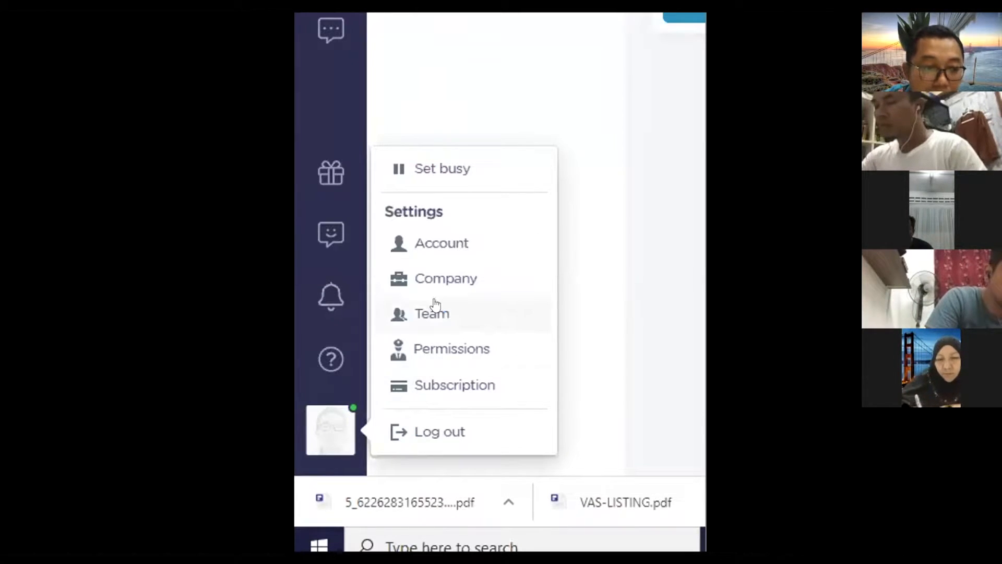
click(438, 253)
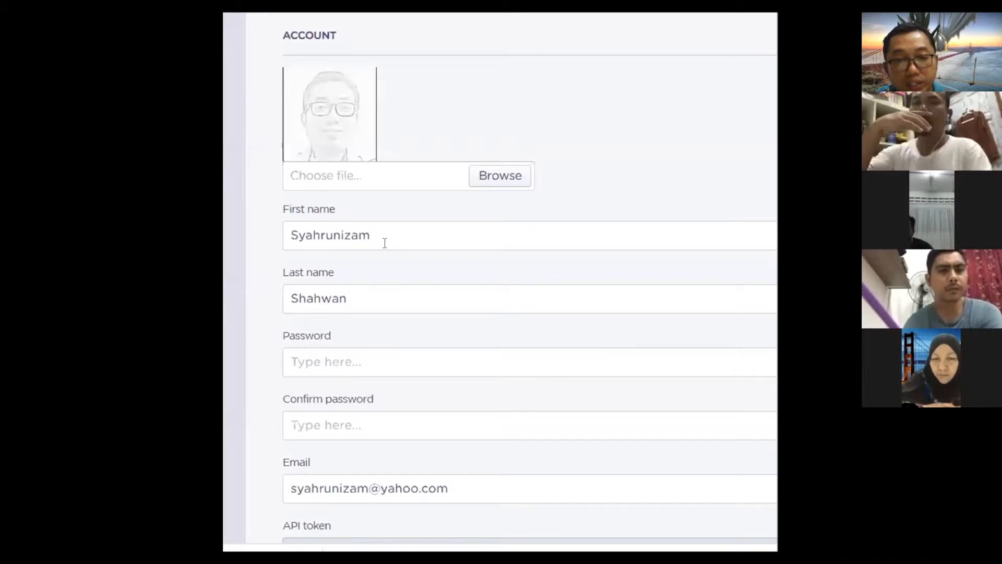
scroll(336, 271, down, 2)
scroll(358, 399, down, 2)
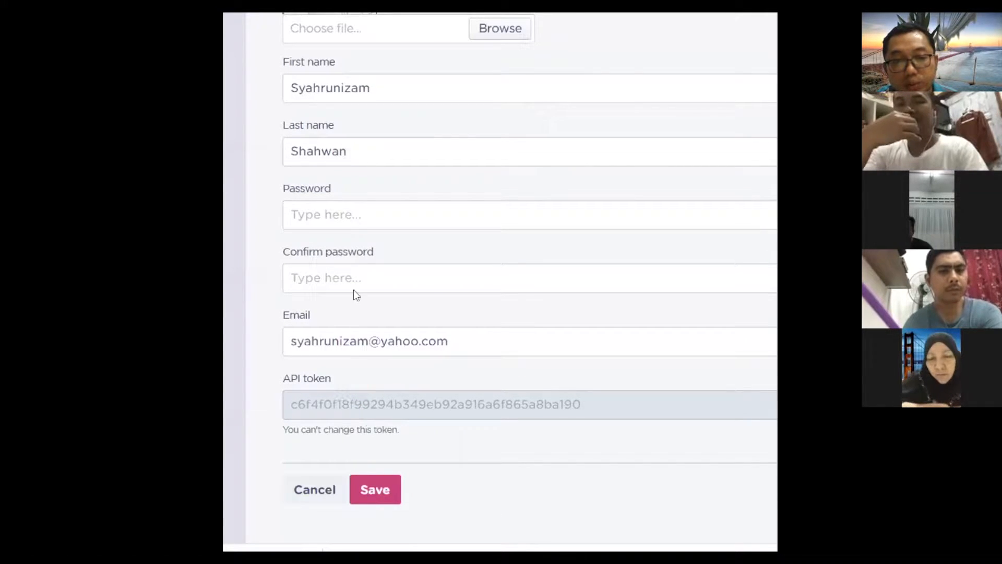
scroll(385, 235, up, 2)
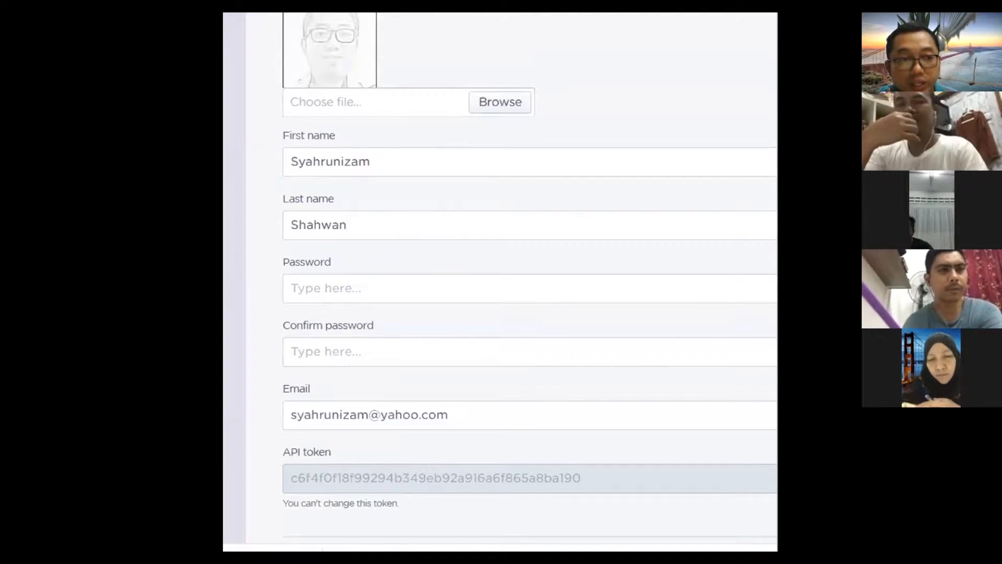
Step: Make the browser window narrower and shorter
scroll(749, 188, left, 7)
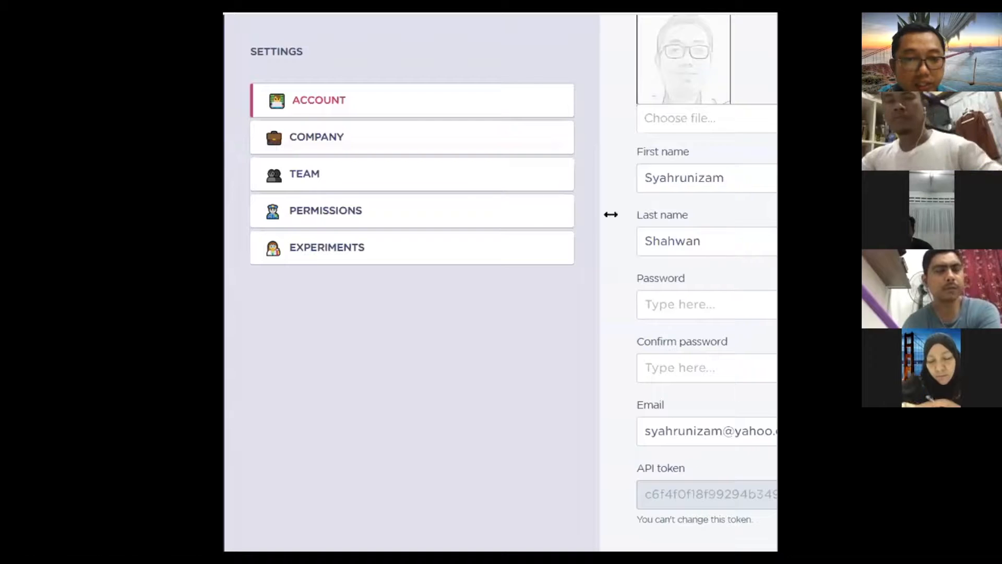
drag(611, 215, 583, 235)
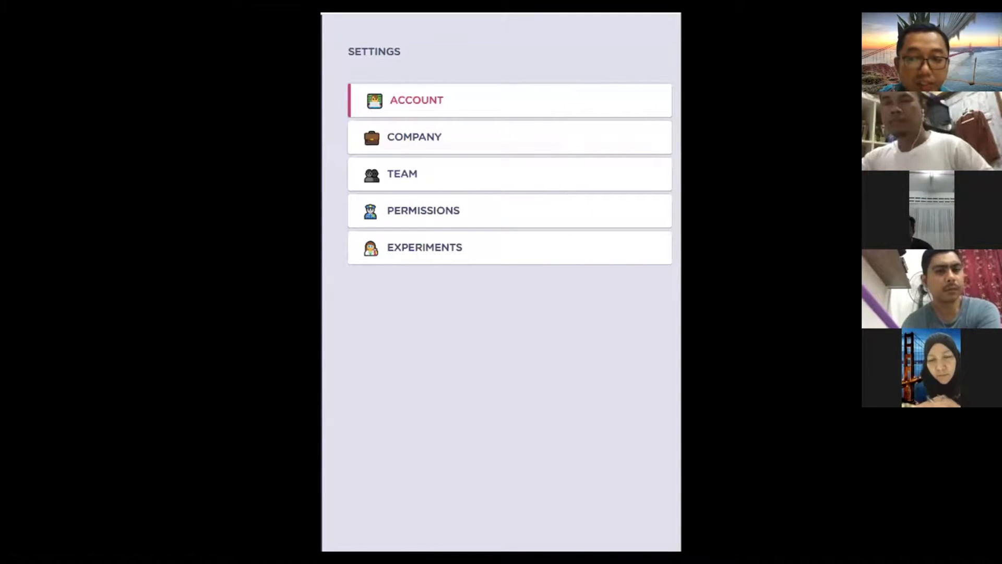
drag(583, 551, 583, 289)
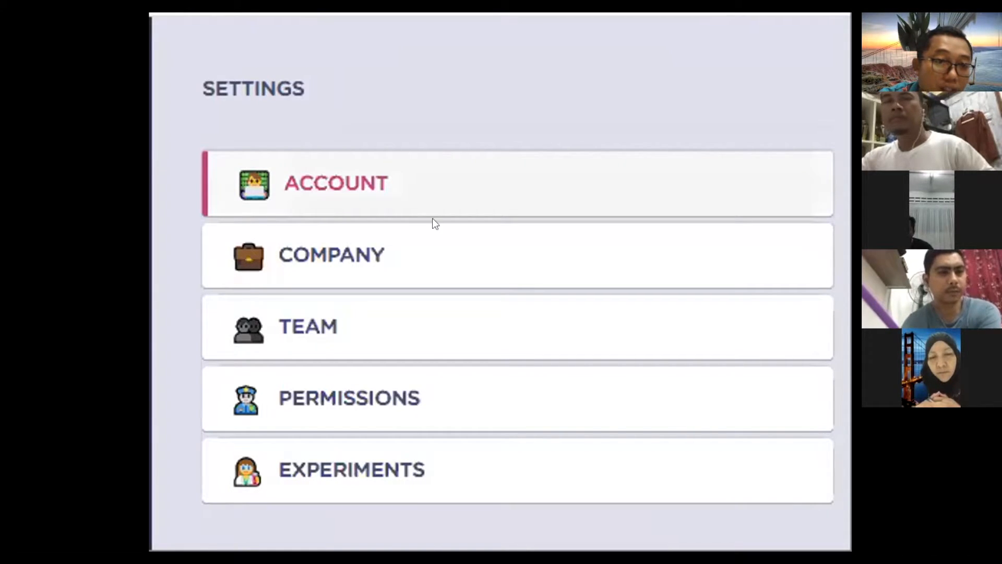
Step: Look at the Company settings, then the Team section with its one member
click(320, 254)
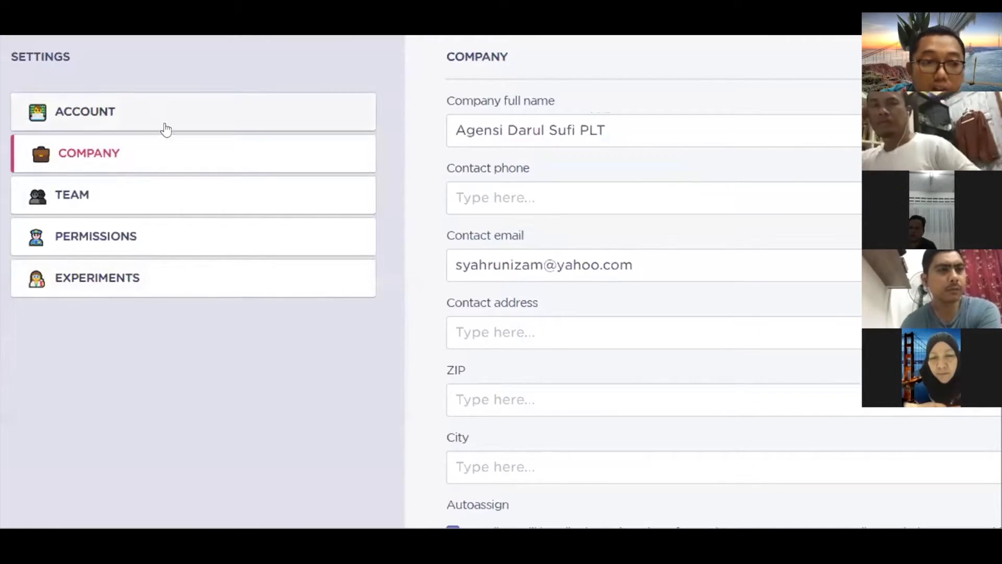
click(85, 200)
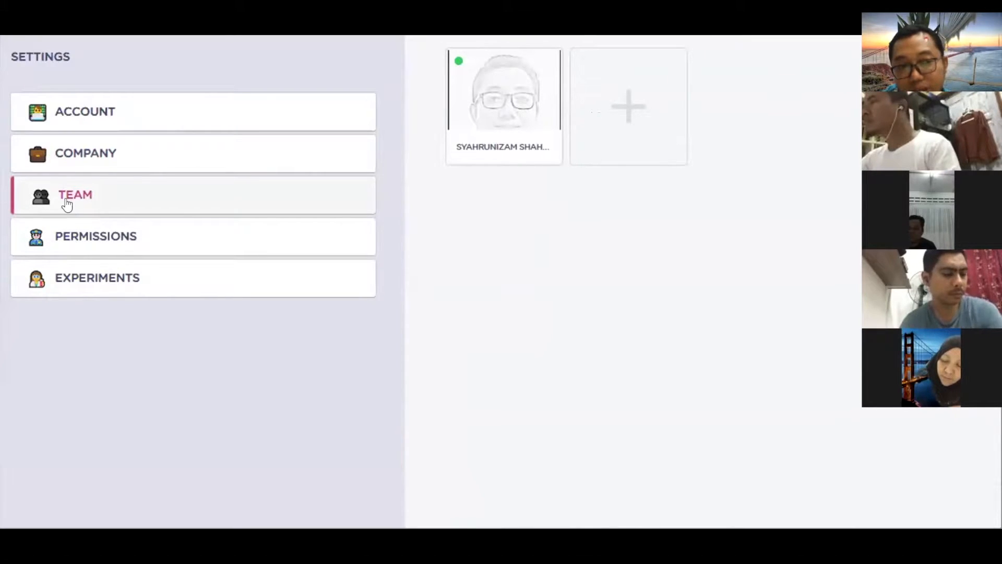
Step: Preview the new-teammate form, then switch to the Permissions settings
click(628, 106)
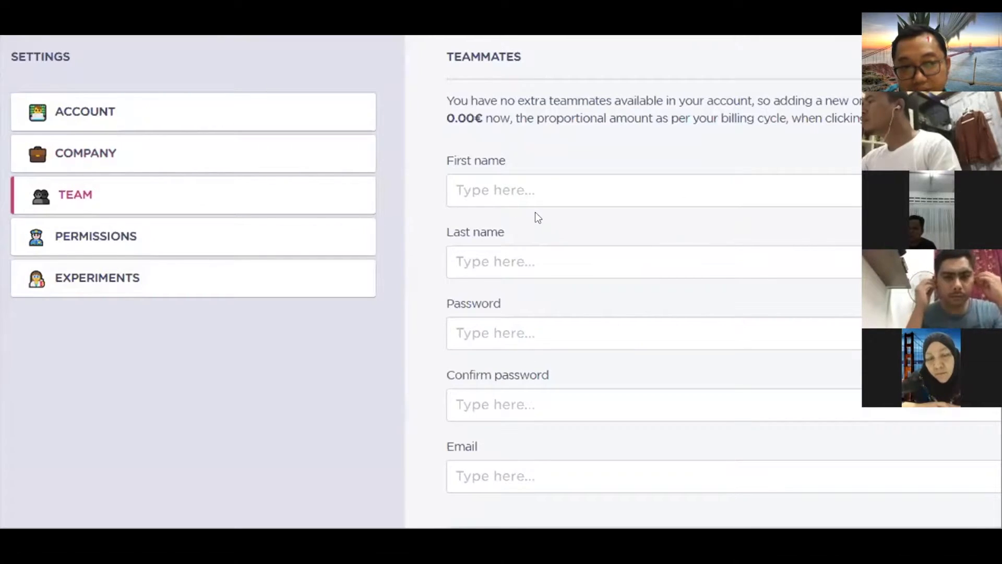
click(114, 243)
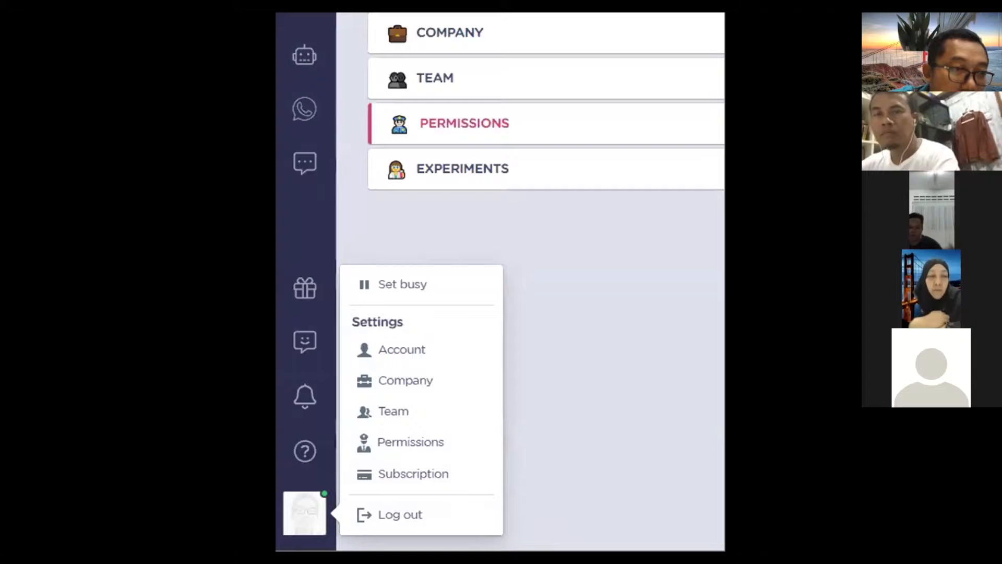
Step: Start a new bot from a template with the Create new Bot icon
scroll(421, 153, up, 3)
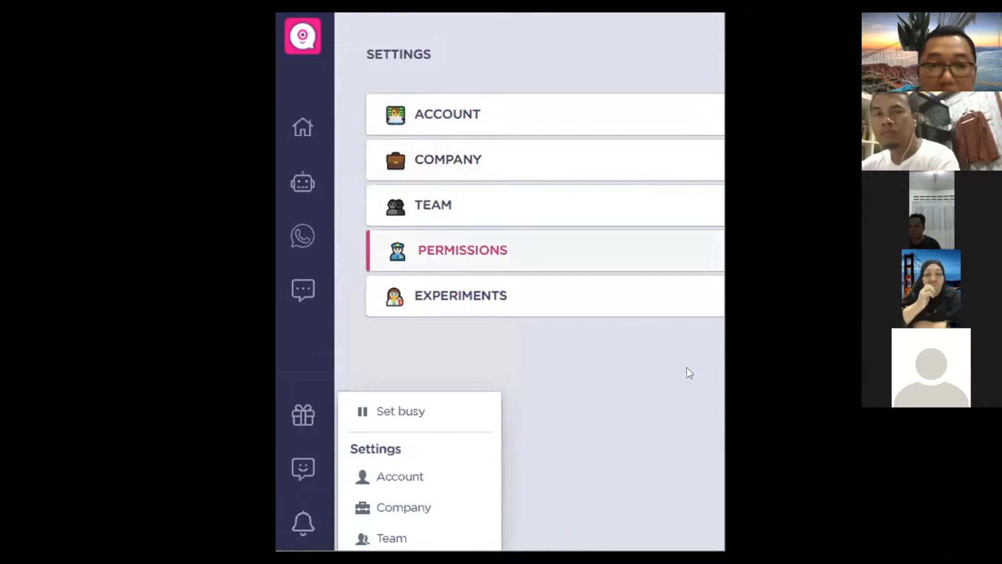
click(303, 183)
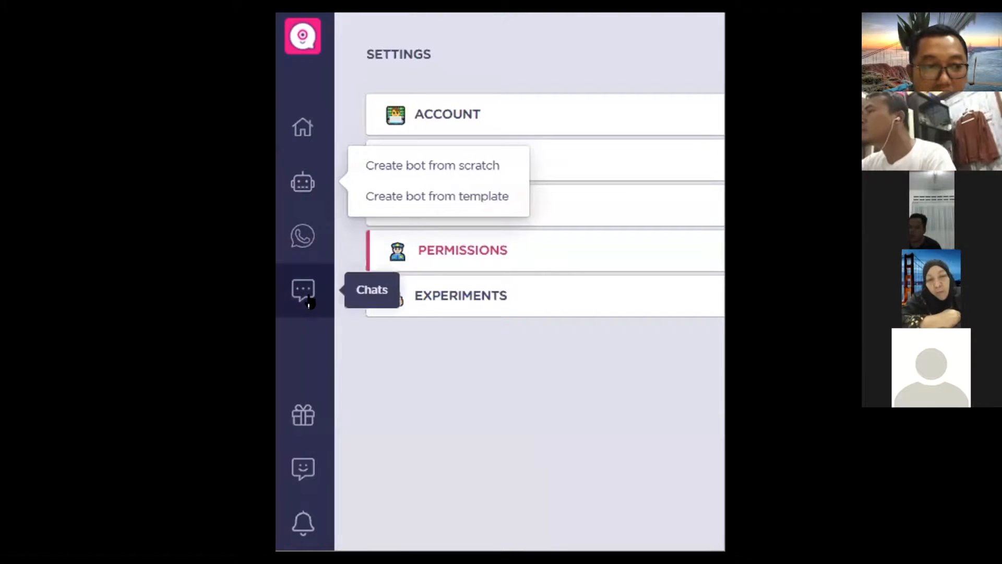
click(432, 165)
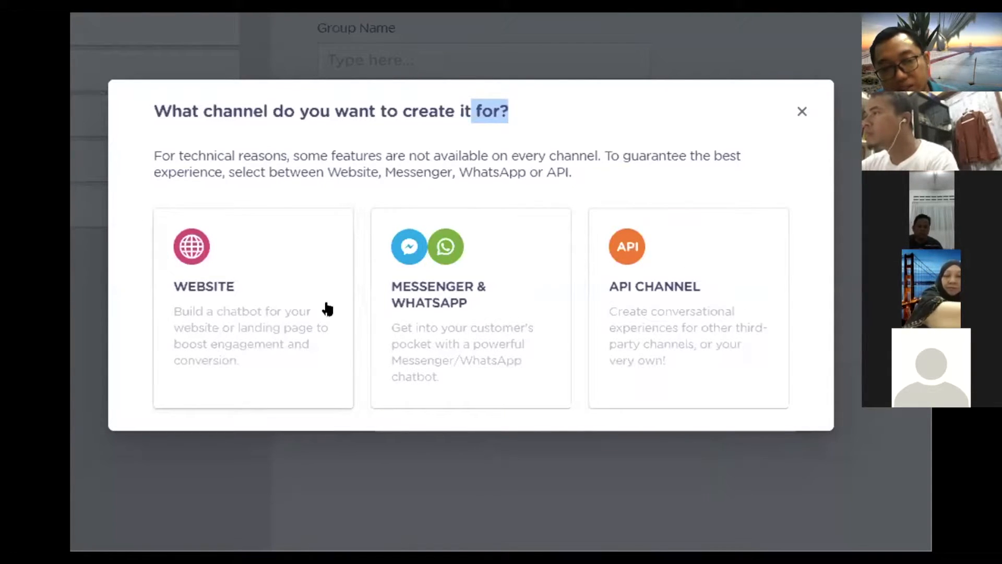
Step: Choose Website as the bot channel and filter the template gallery to Web templates
click(250, 315)
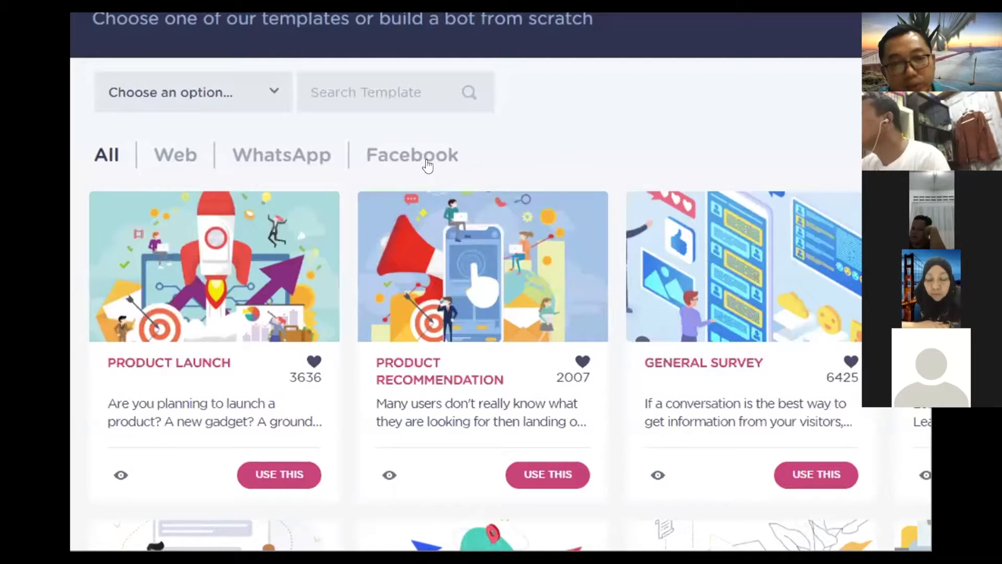
click(179, 156)
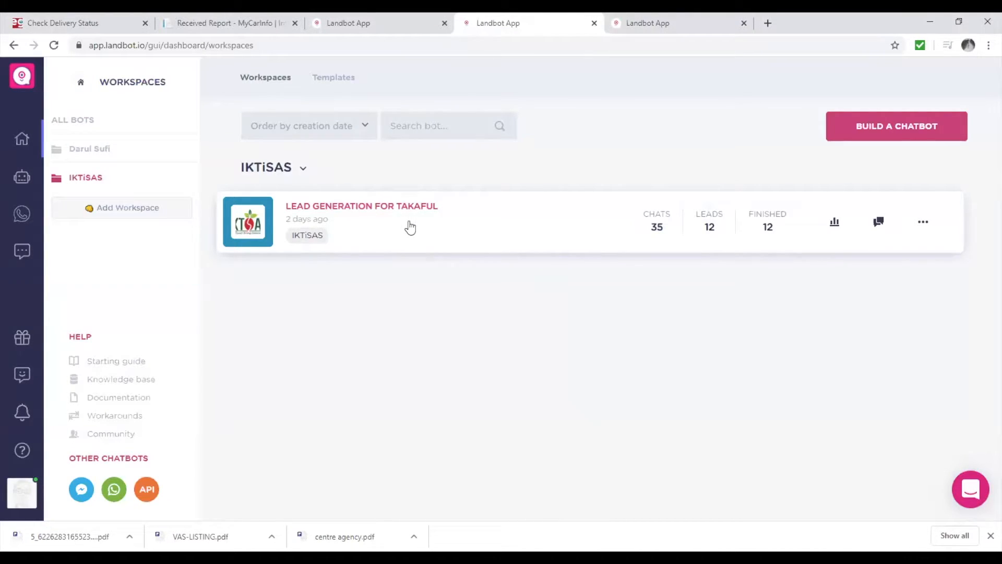
Step: Open the Lead Generation for Takaful bot in the Build editor
click(410, 227)
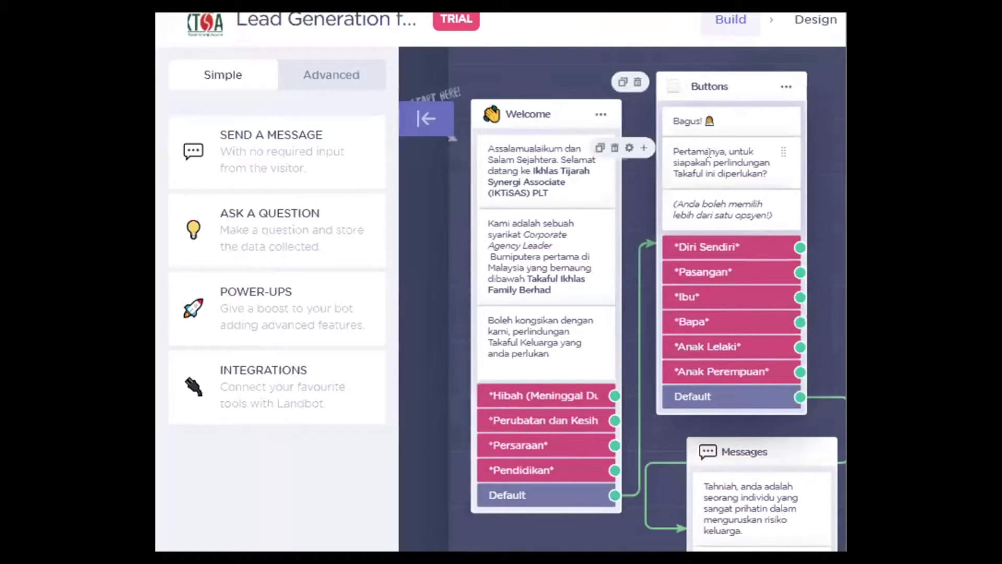
click(286, 241)
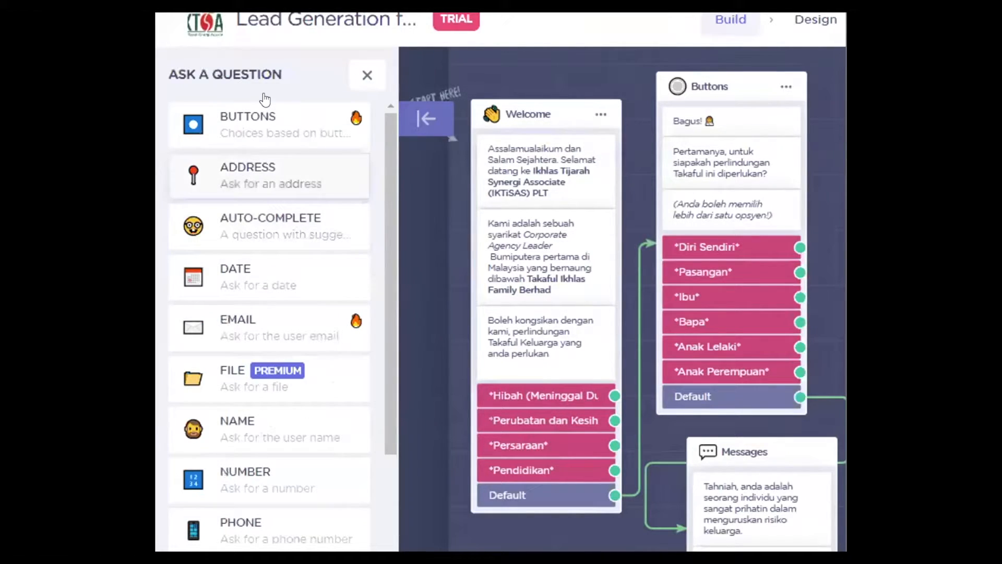
mouse_move(256, 127)
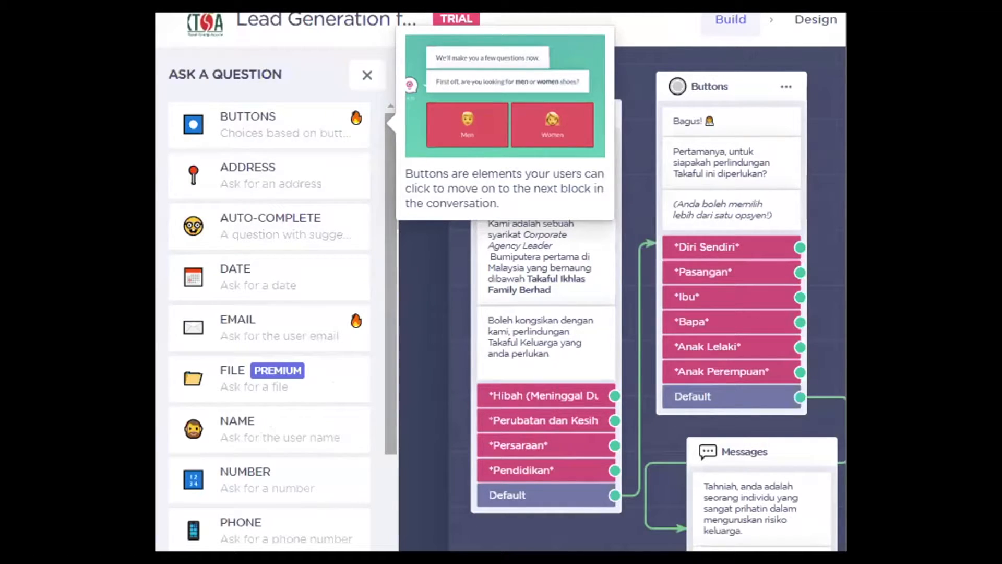
drag(722, 225, 651, 148)
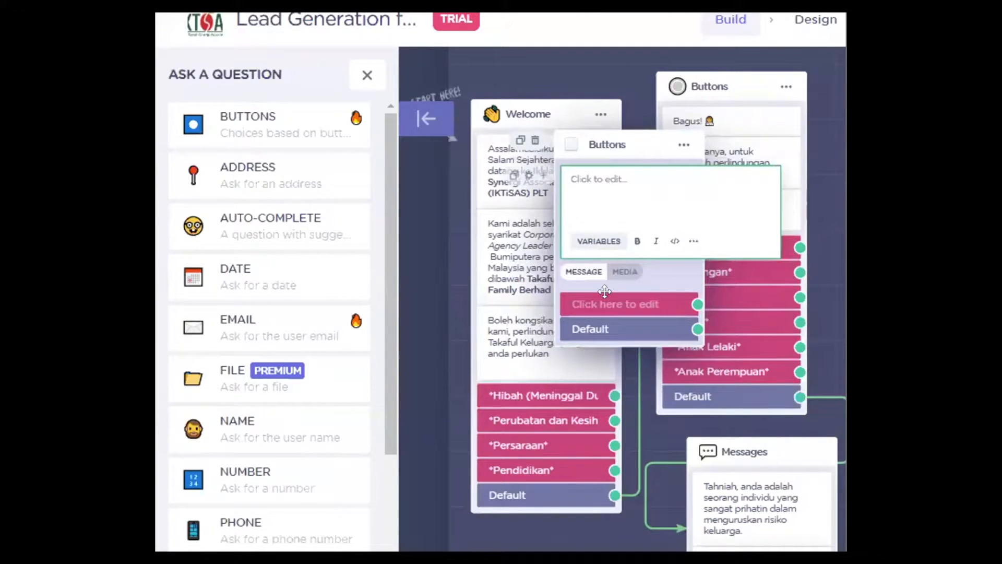
click(535, 140)
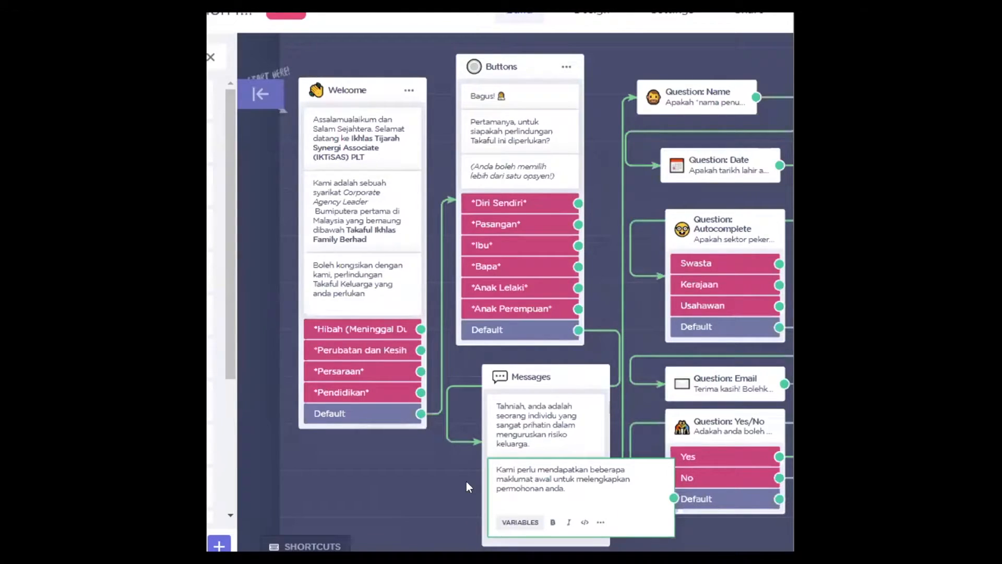
Step: Finish the message text edit and select the connector from Buttons to Messages
click(465, 481)
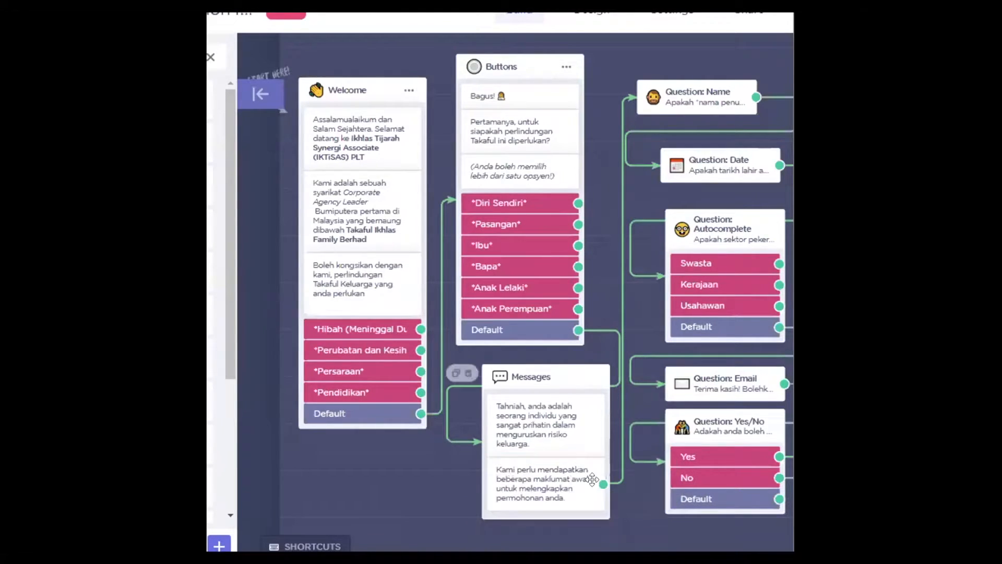
click(608, 329)
click(599, 387)
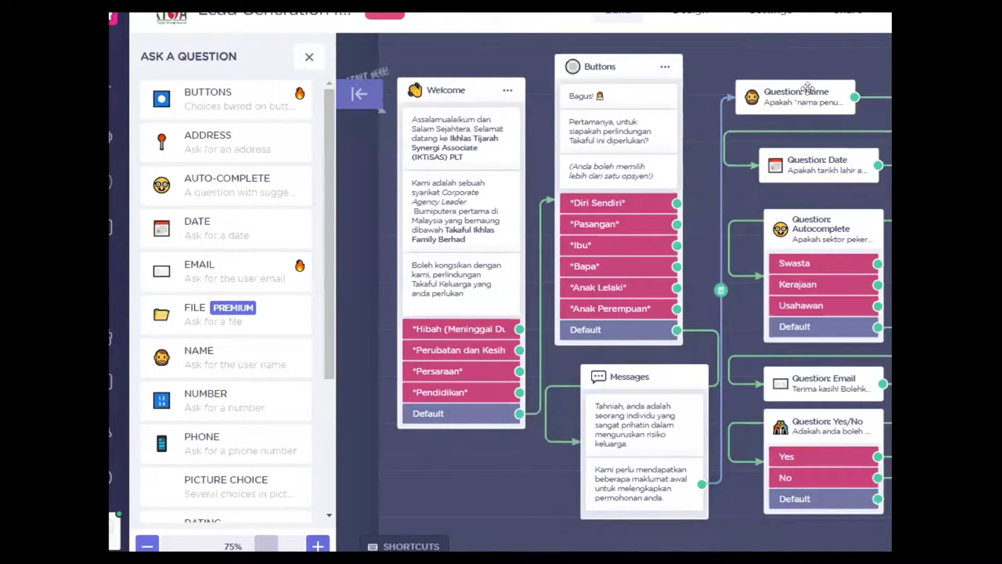
mouse_move(810, 83)
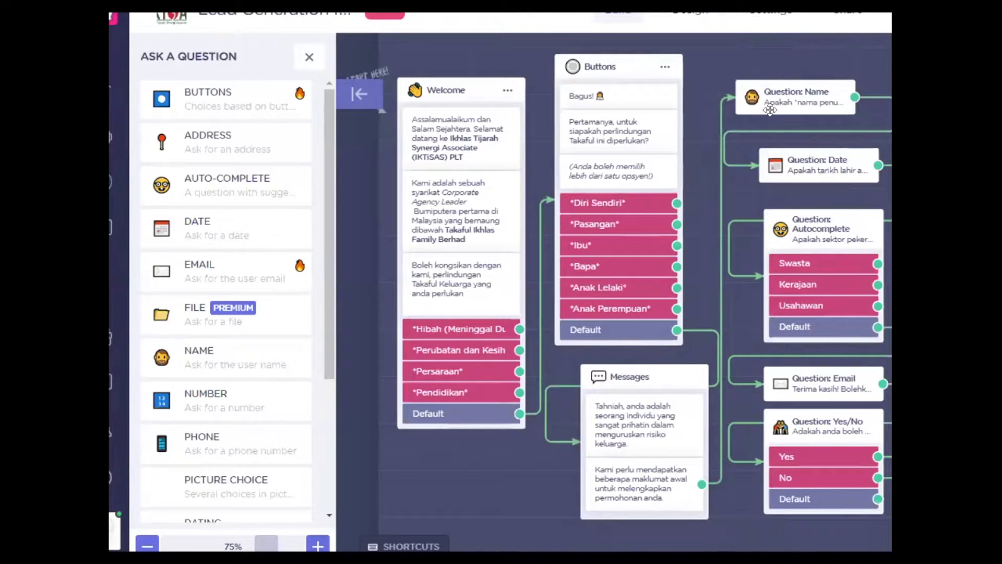
click(798, 95)
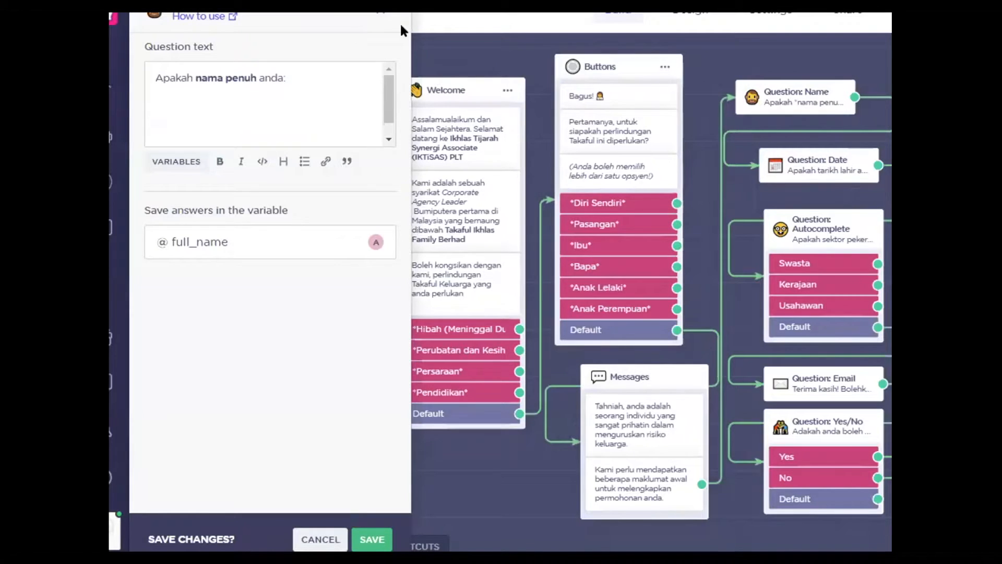
triple_click(405, 47)
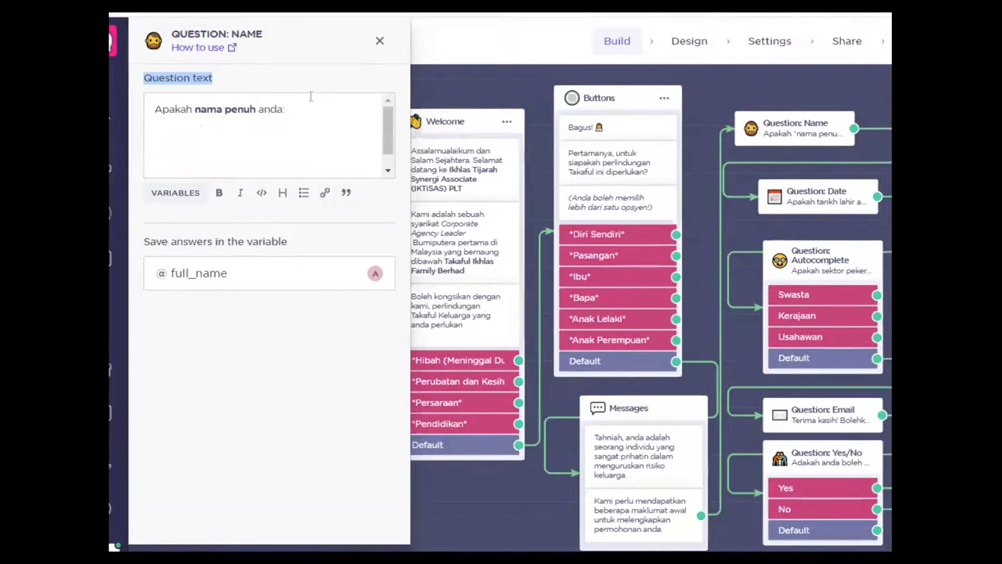
click(380, 44)
mouse_move(782, 133)
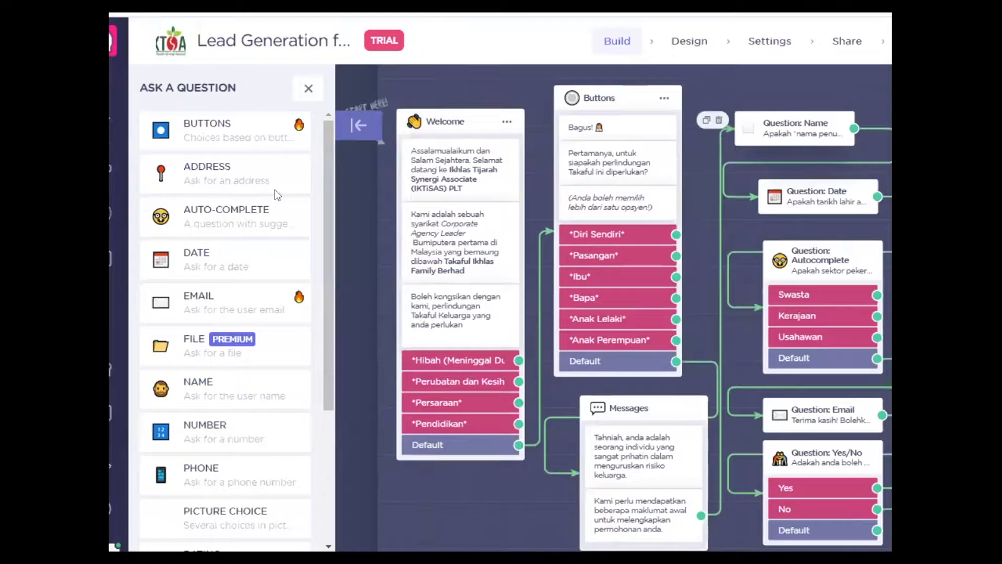
Step: Add another Name question block to the flow from the question types
click(308, 88)
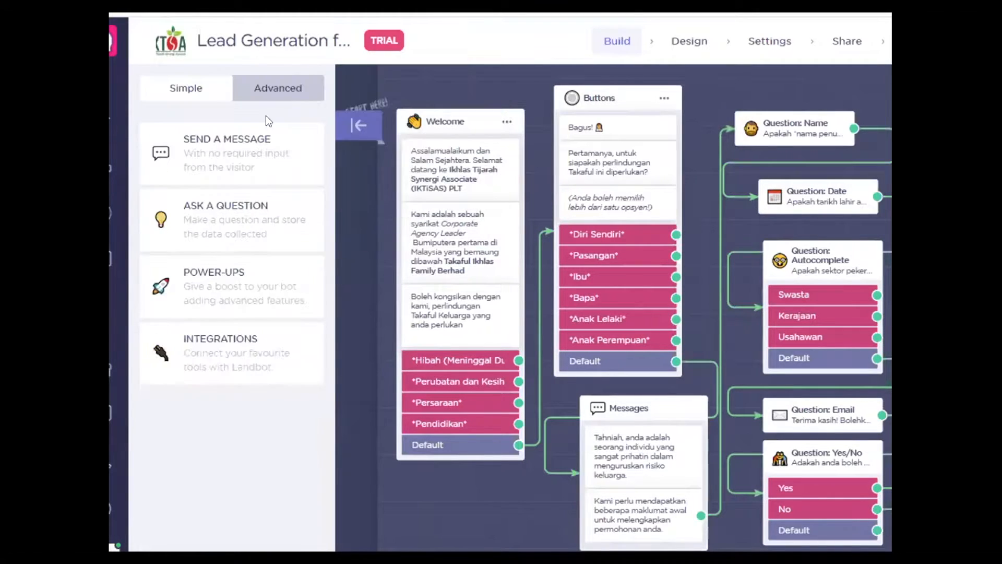
click(215, 234)
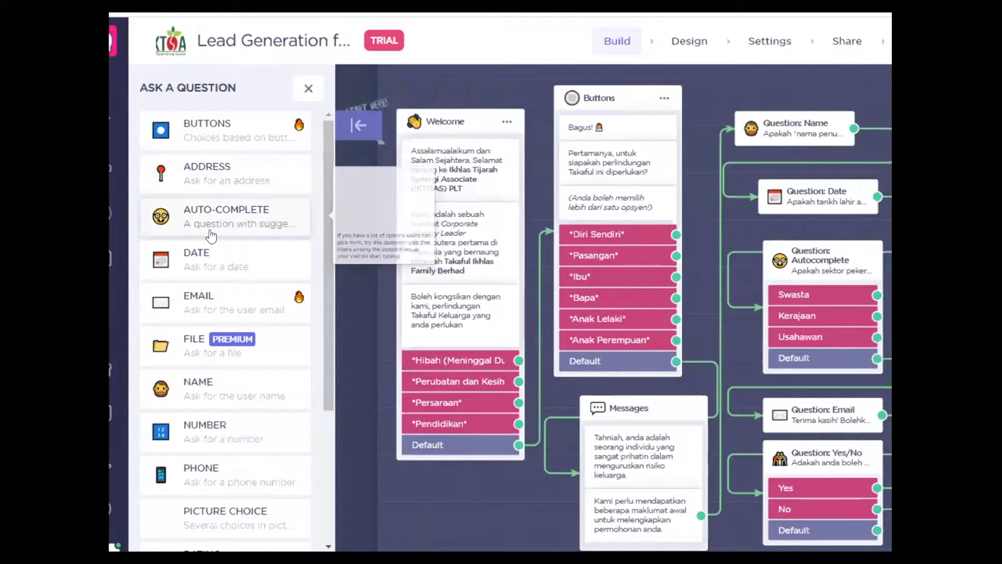
click(218, 397)
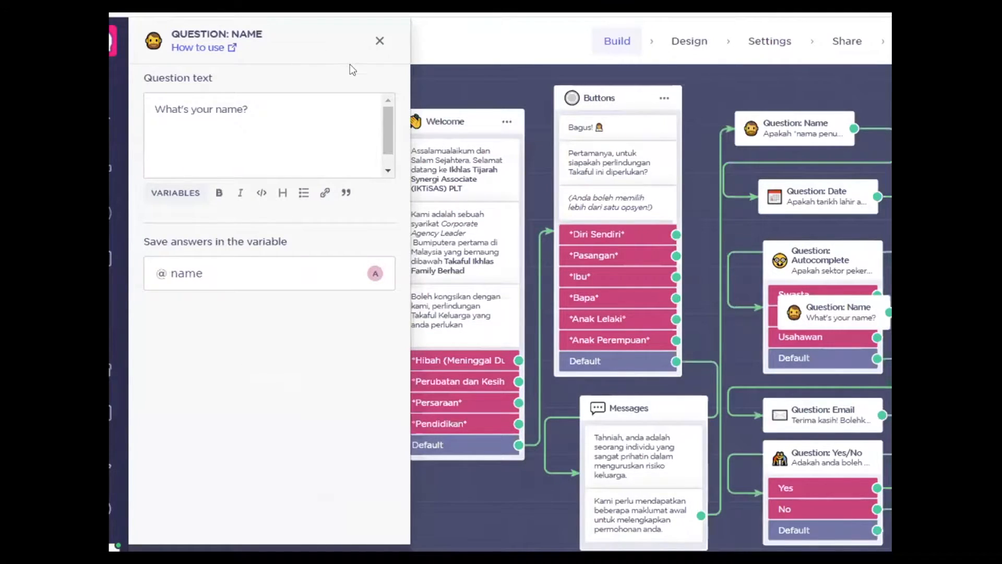
drag(350, 64, 172, 119)
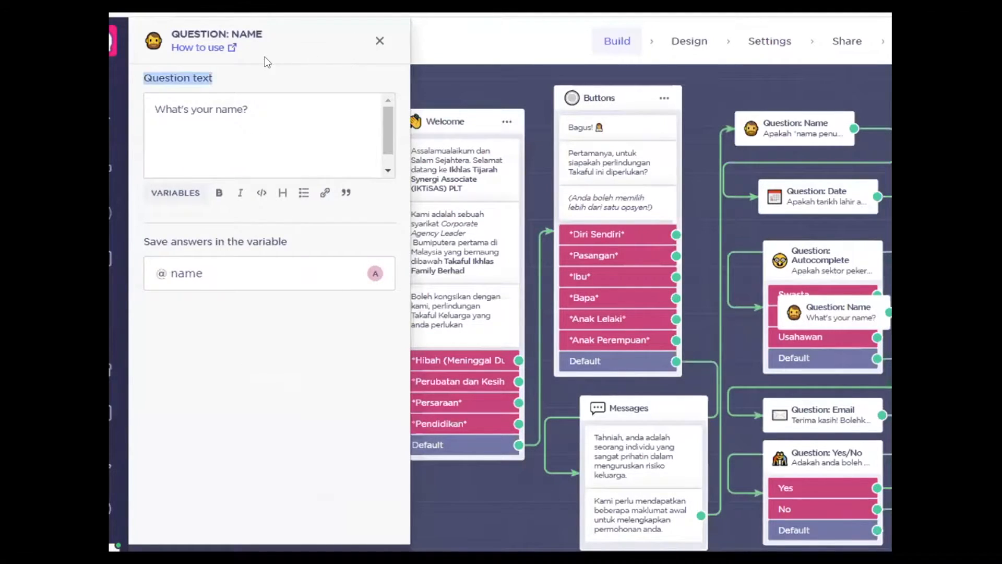
Step: Reword the Name question to 'Apakah nama anda?' and save it
click(184, 111)
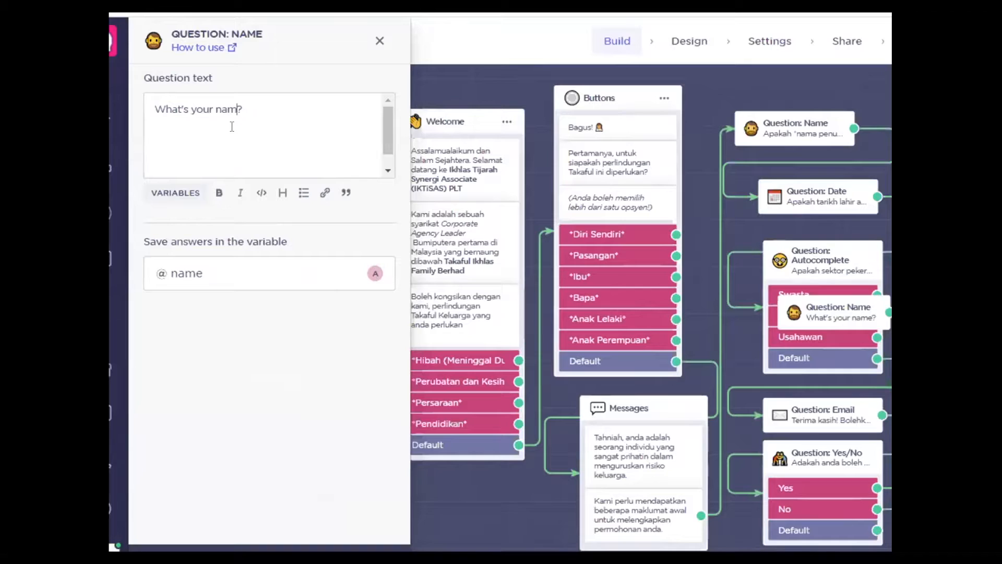
key(BackSpace)
key(BackSpace)
key(BackSpace)
key(BackSpace)
key(BackSpace)
key(BackSpace)
key(BackSpace)
key(BackSpace)
key(BackSpace)
key(BackSpace)
key(BackSpace)
key(BackSpace)
key(BackSpace)
key(BackSpace)
key(BackSpace)
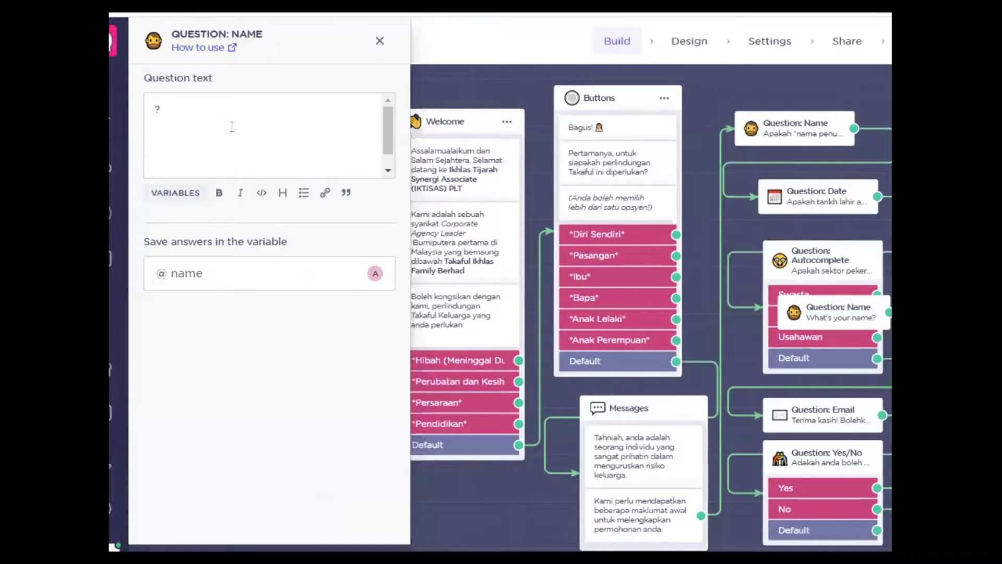
text(Apakah nama )
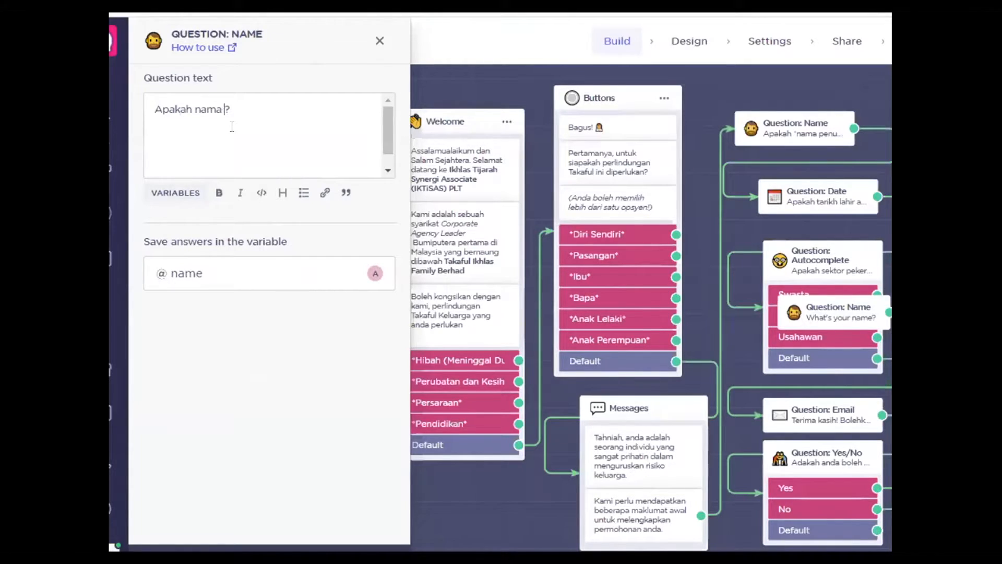
text(anda)
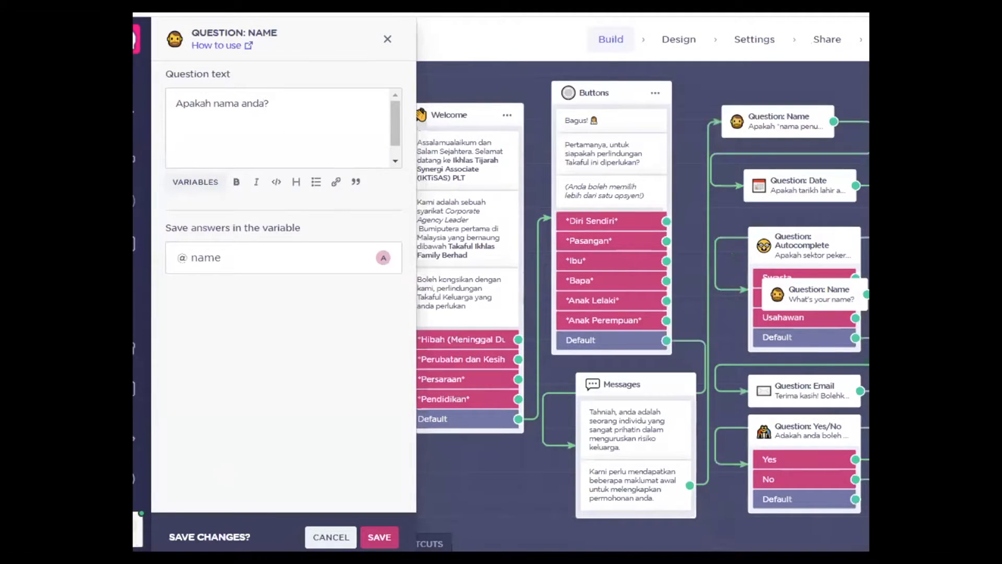
click(380, 537)
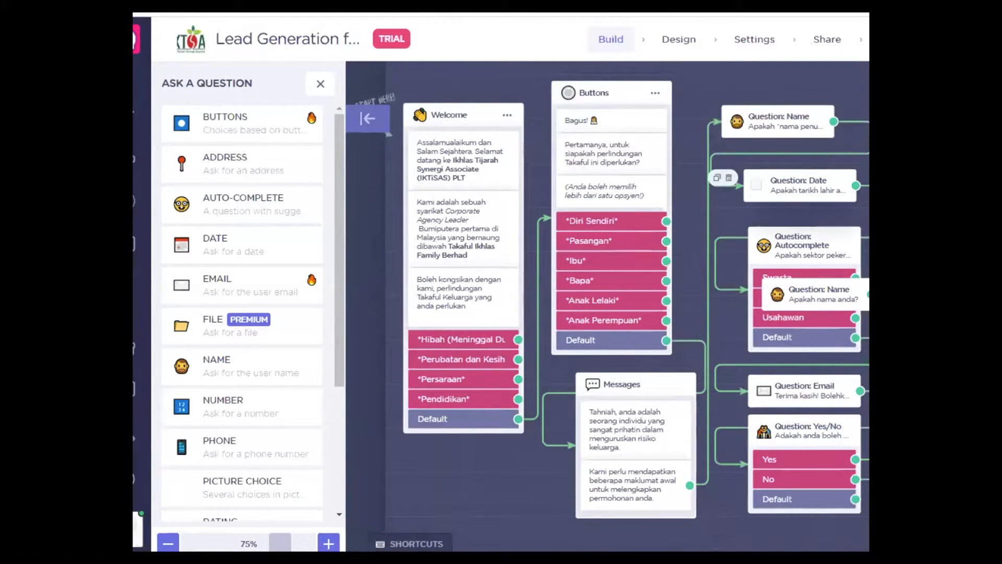
Step: Check the birth-date question's settings without changes, then close the question-type list
click(802, 183)
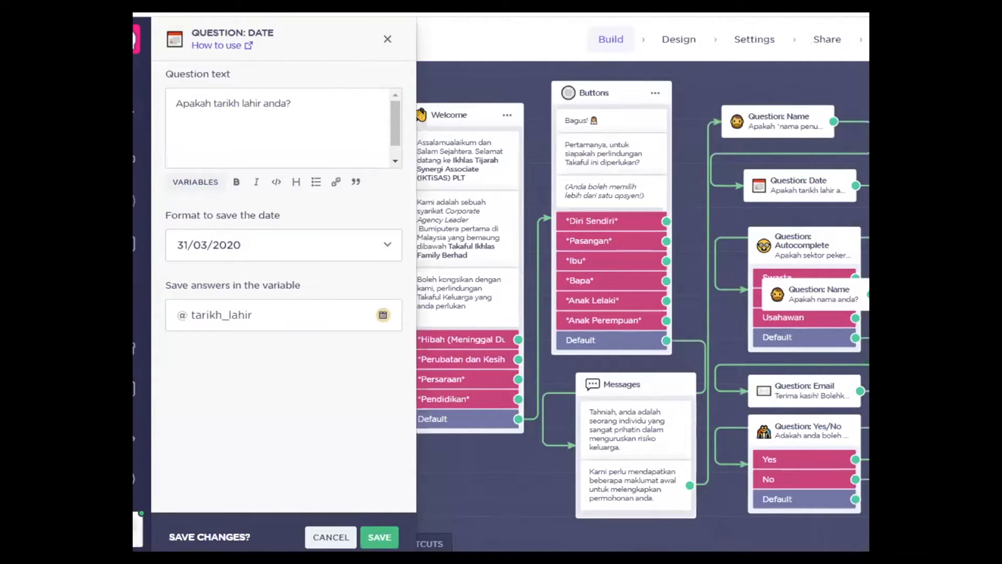
click(387, 39)
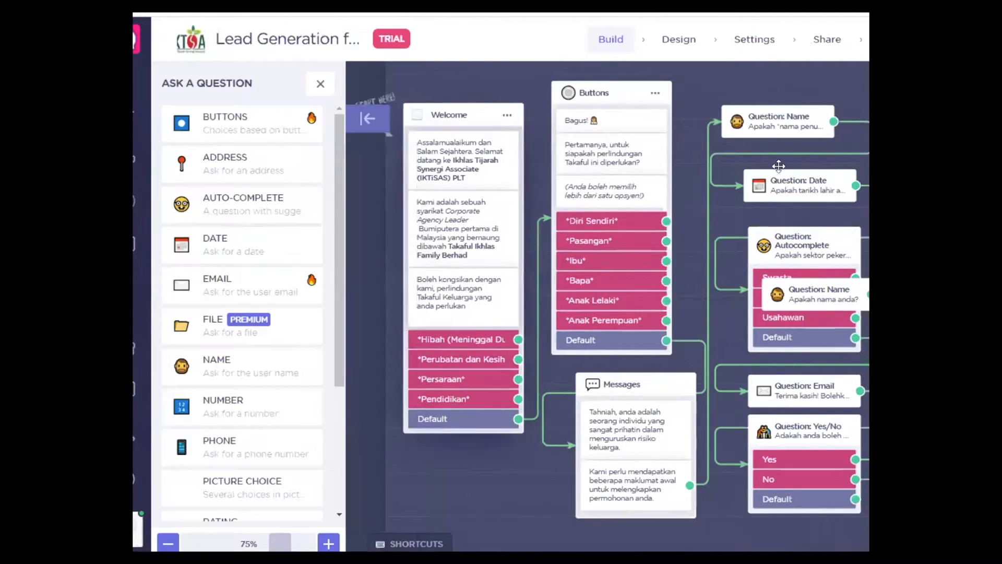
mouse_move(220, 252)
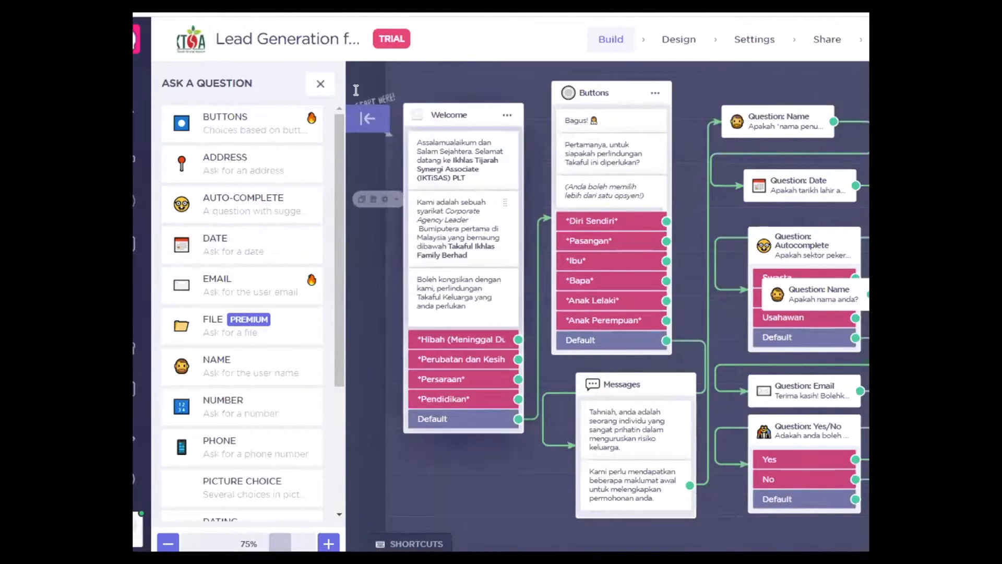
click(320, 84)
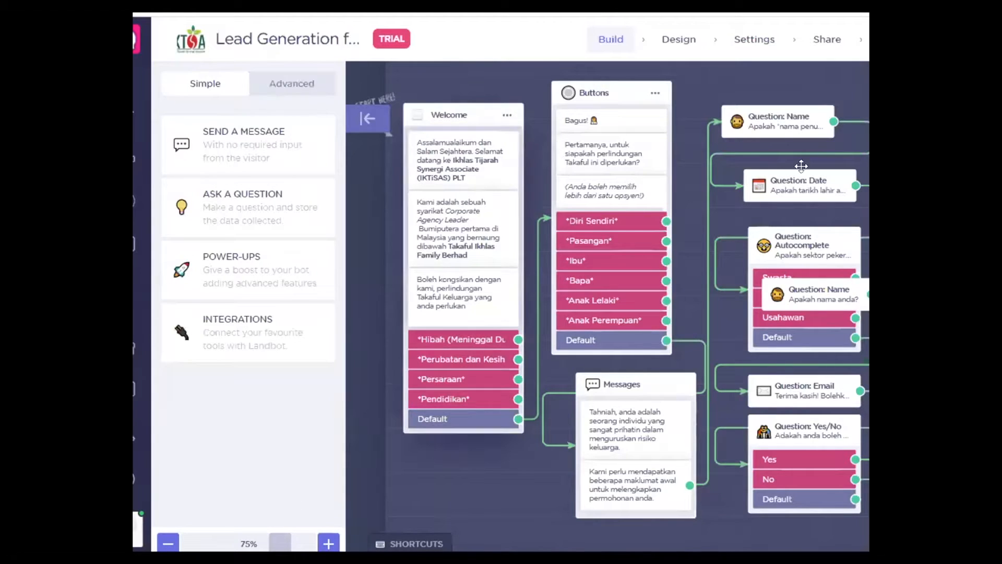
click(251, 208)
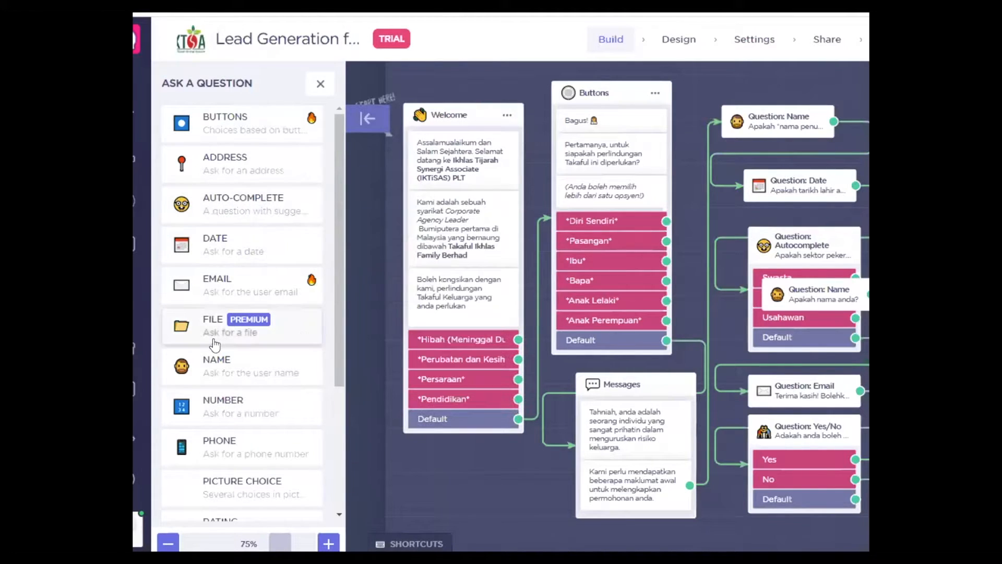
mouse_move(214, 344)
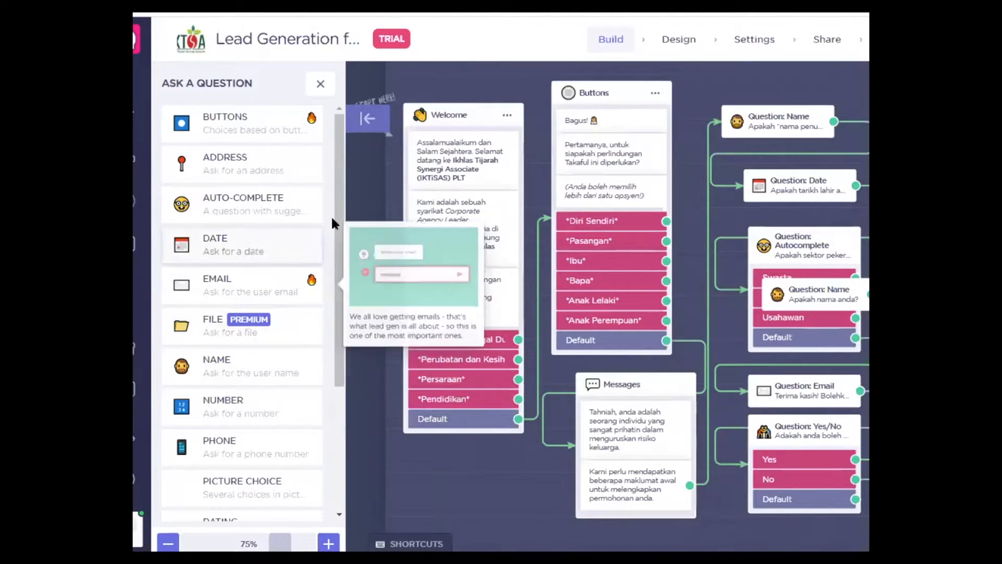
scroll(337, 228, down, 2)
scroll(340, 239, up, 1)
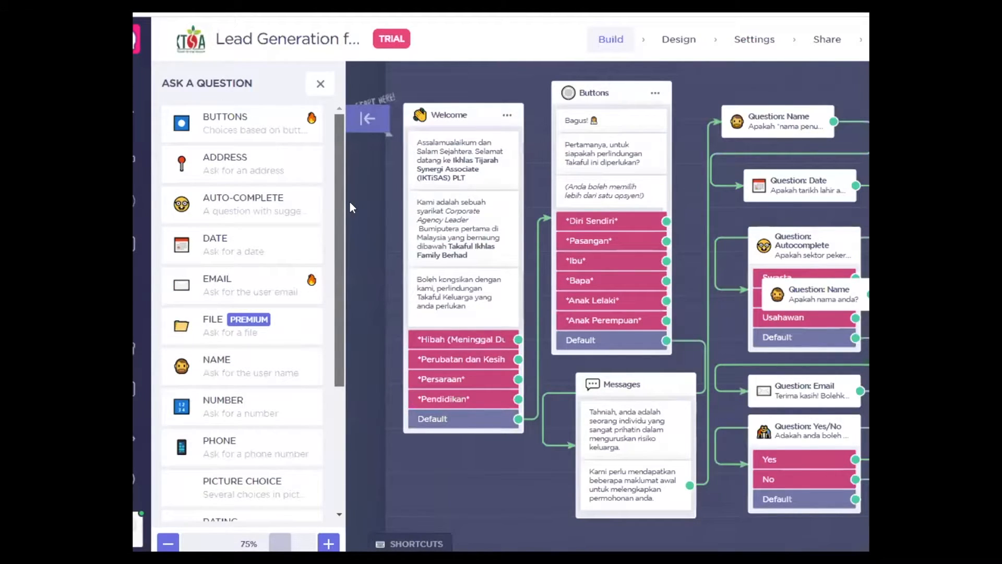
scroll(334, 253, down, 3)
scroll(338, 268, up, 3)
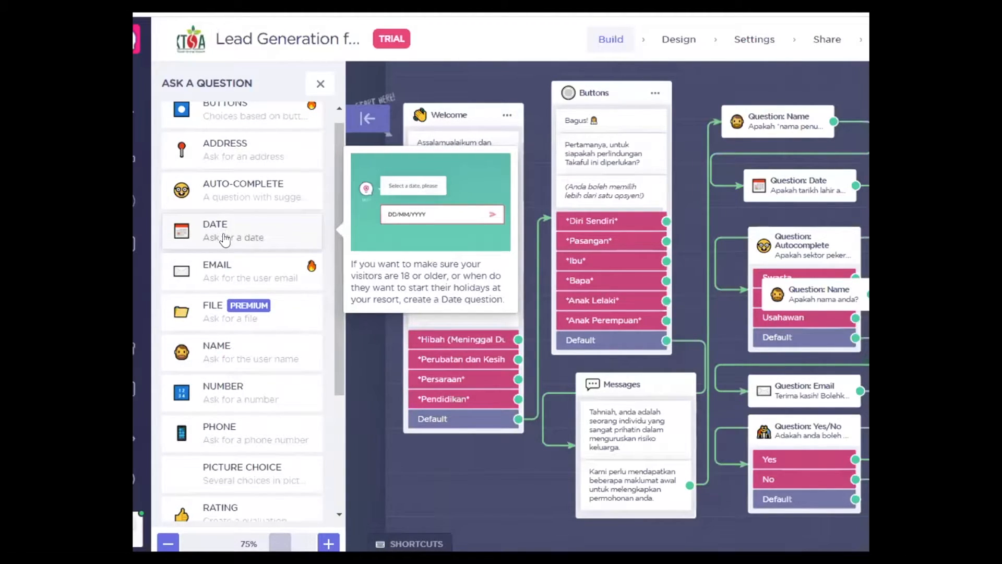
click(320, 85)
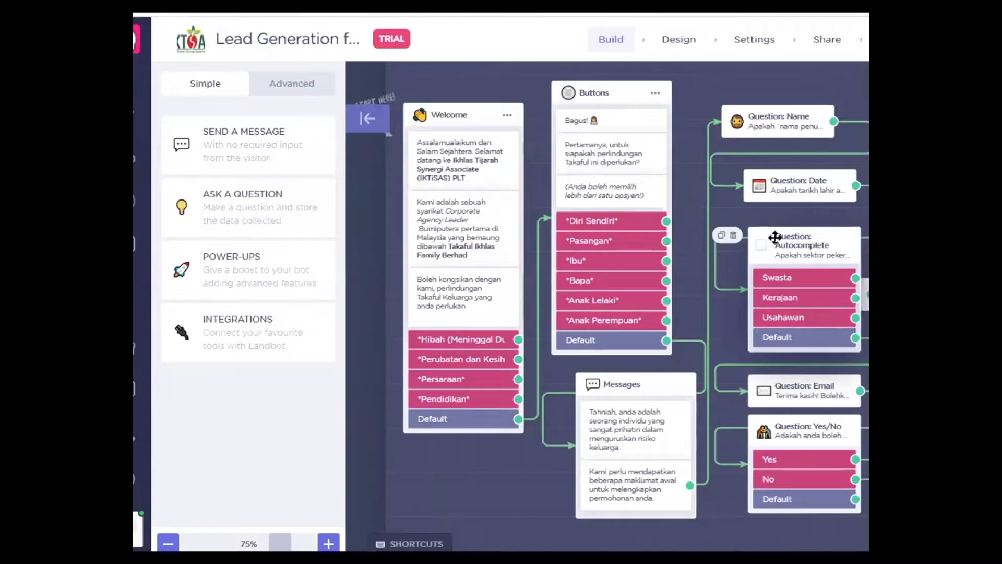
Step: Review the Autocomplete question's settings twice, leaving it unchanged, and bring back the question types
click(808, 251)
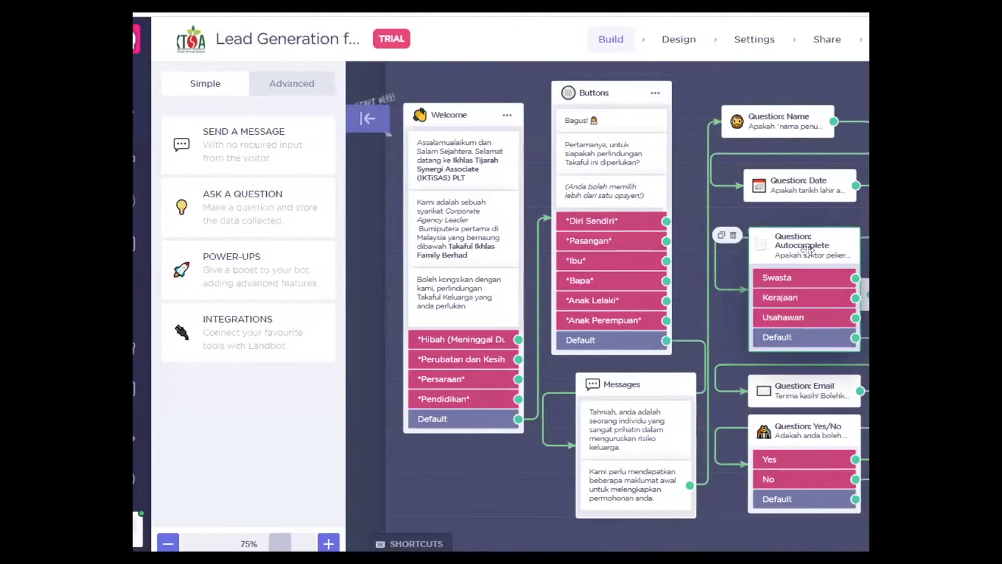
double_click(807, 251)
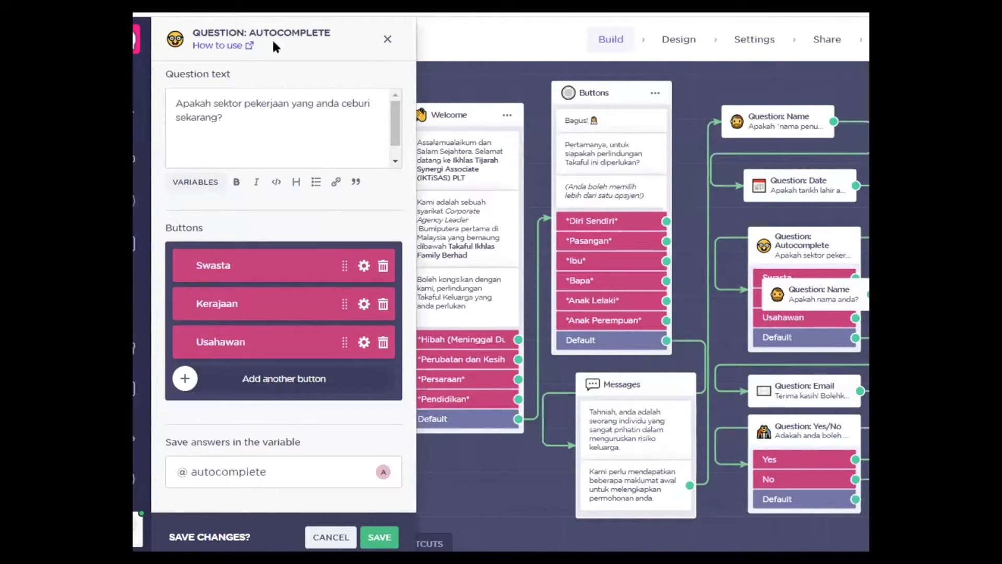
click(388, 41)
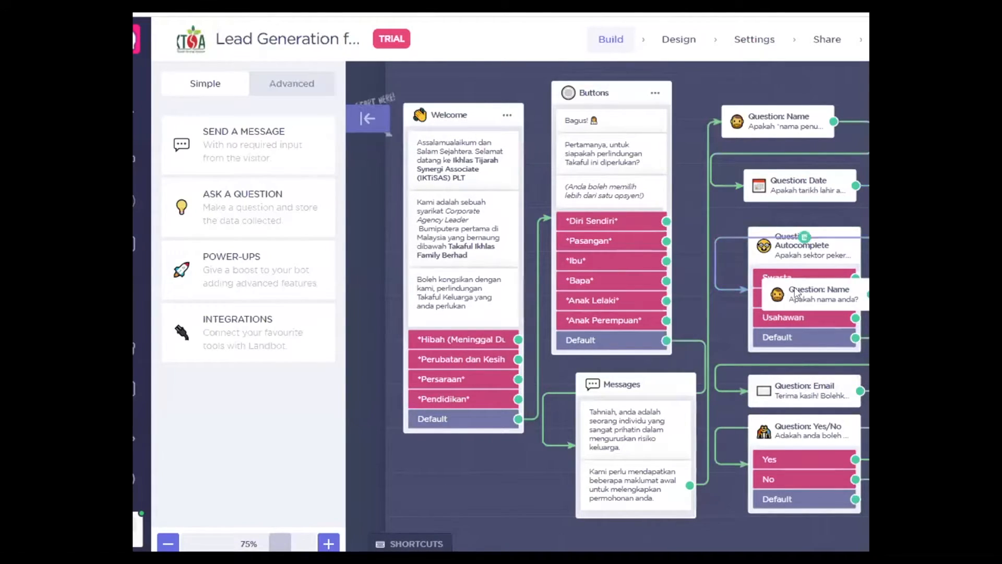
click(817, 246)
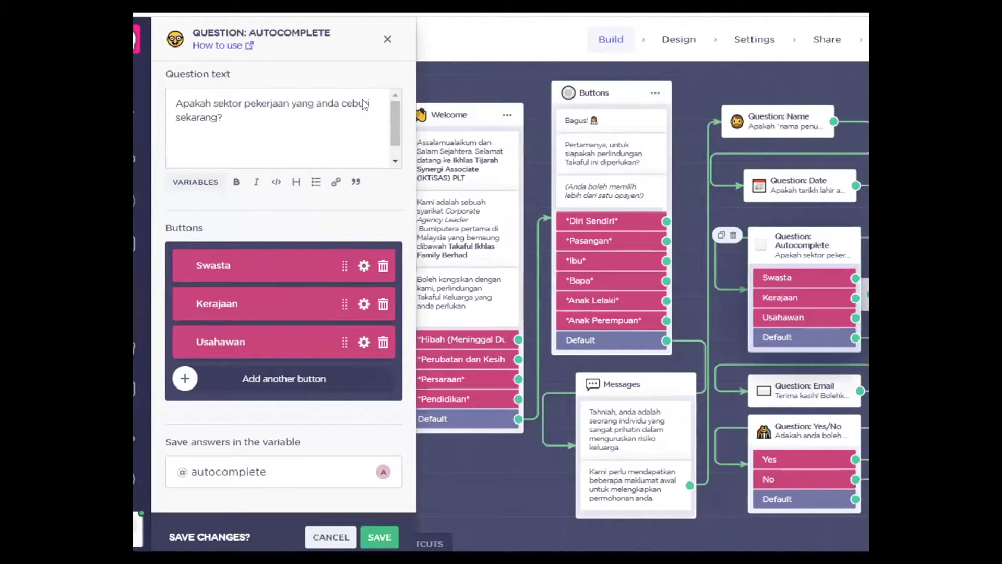
click(387, 39)
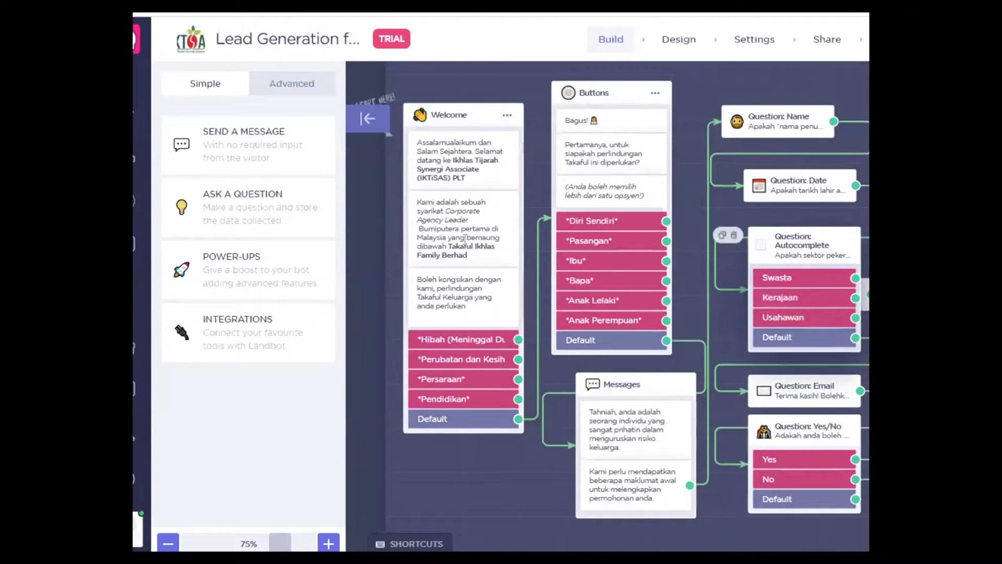
click(269, 218)
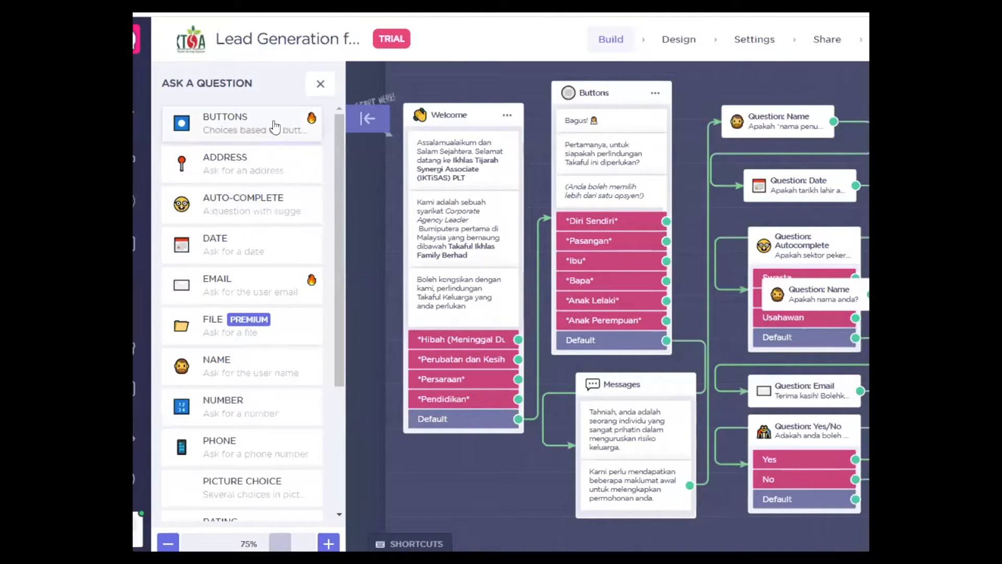
Step: Add a trial Autocomplete question block and move it slightly up-left on the canvas
click(246, 202)
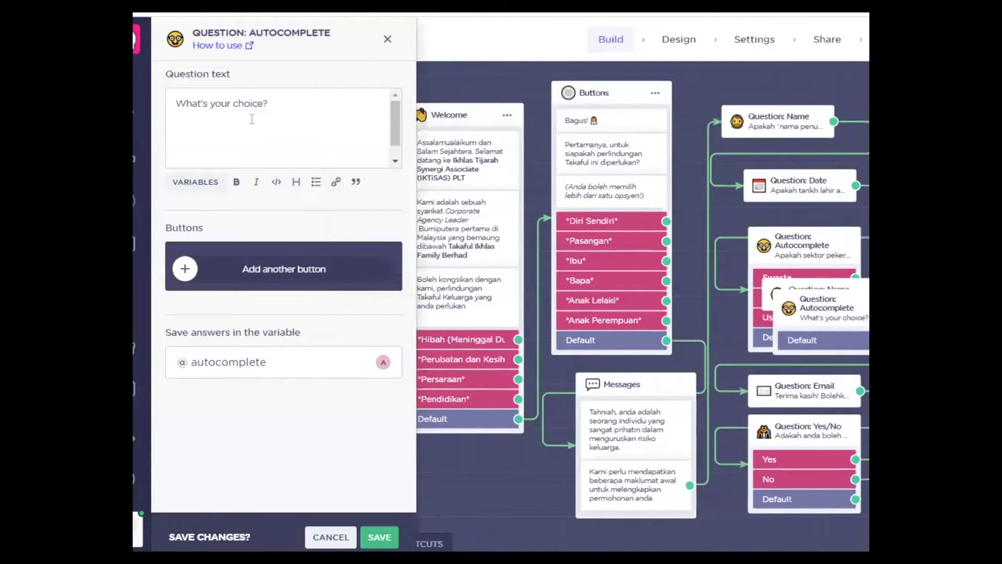
click(387, 39)
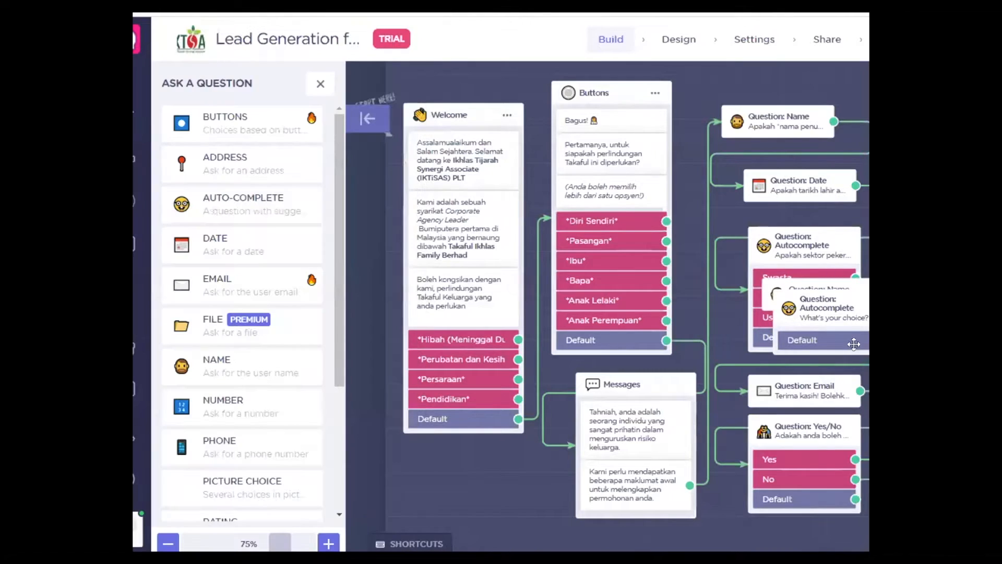
drag(788, 314, 766, 311)
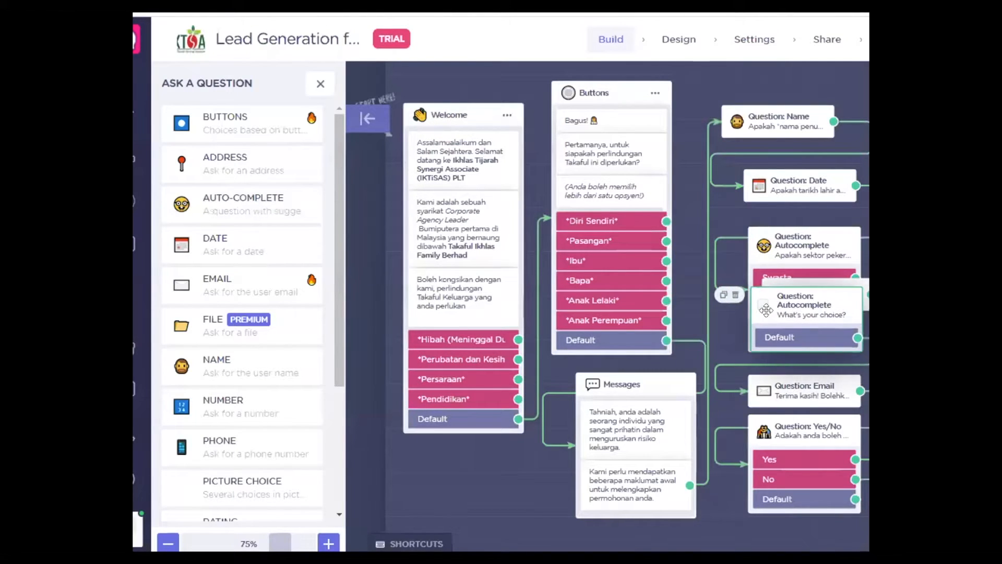
Step: Delete the trial Autocomplete block and the extra Name question covering the original Autocomplete
click(738, 297)
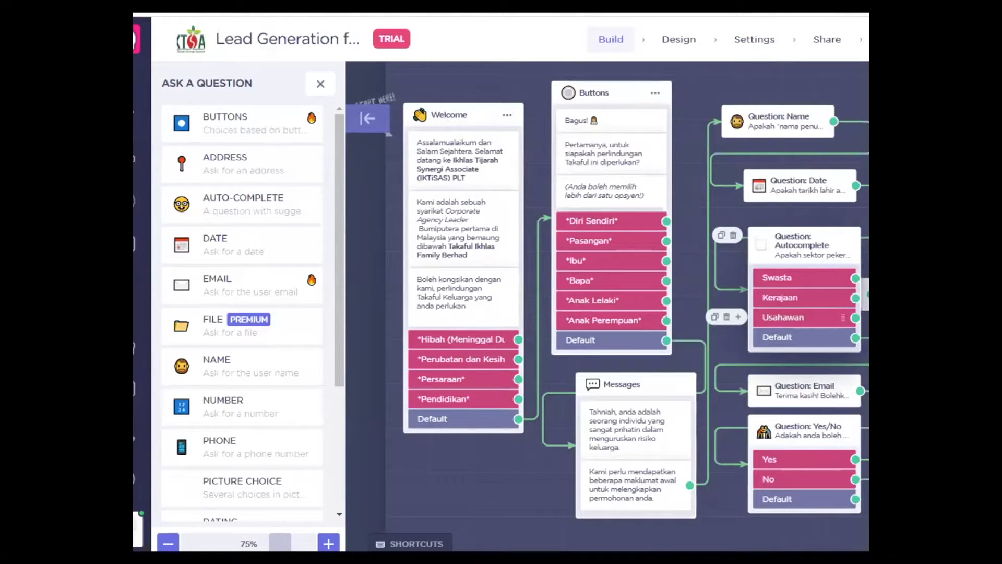
mouse_move(860, 298)
click(747, 289)
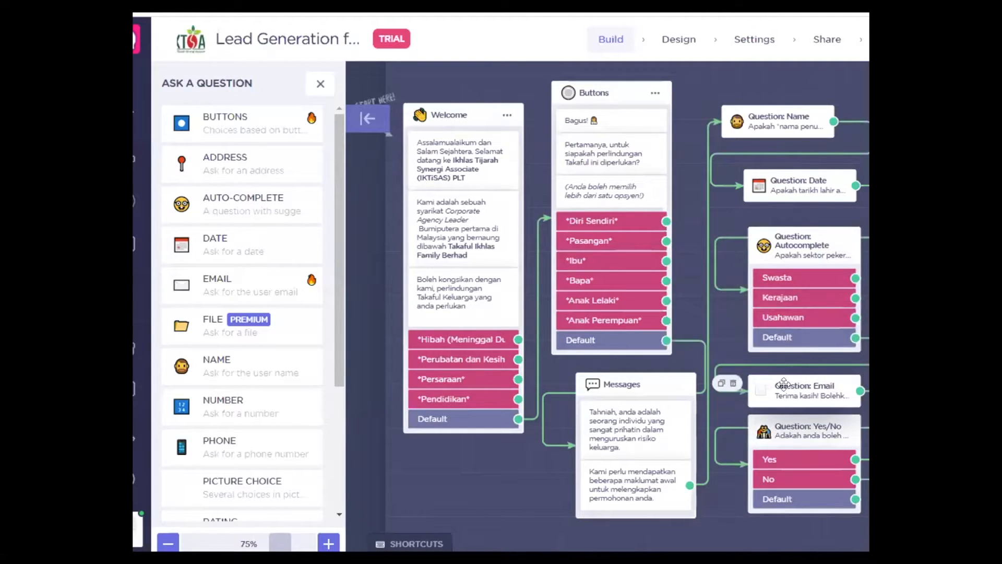
Step: Review the Email question unchanged, close the question-type list, and select the Yes/No question
click(803, 387)
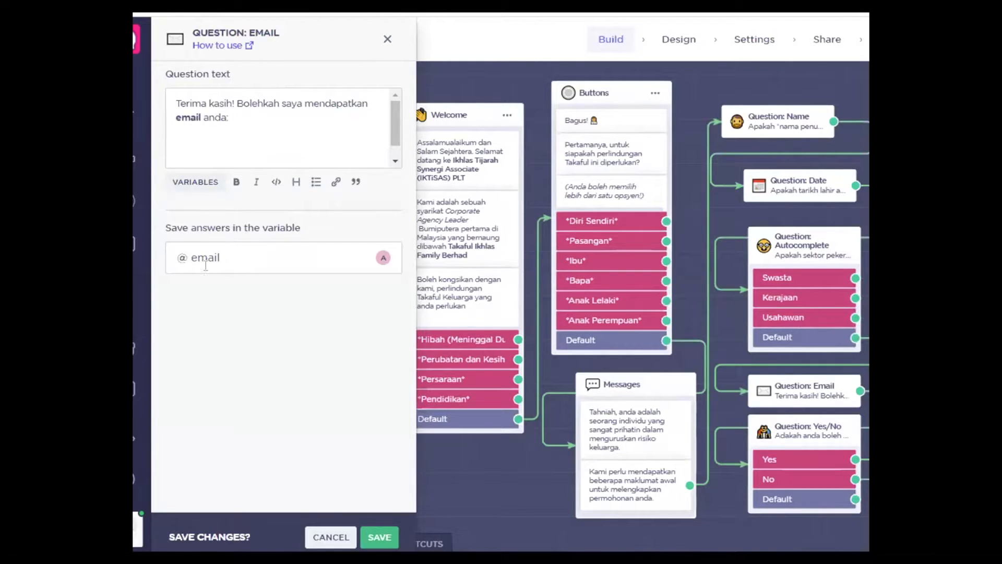
click(388, 42)
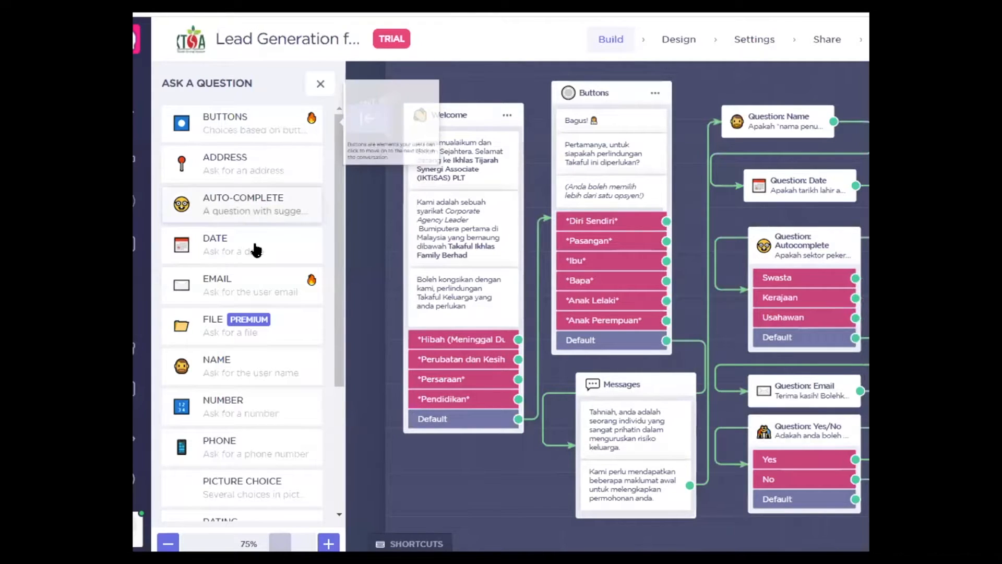
mouse_move(255, 298)
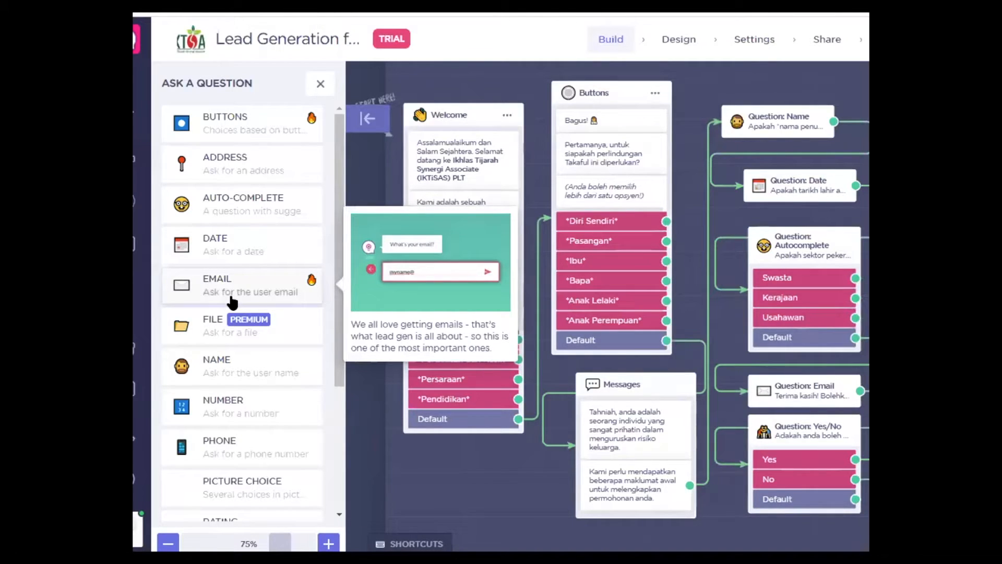
click(320, 84)
click(807, 431)
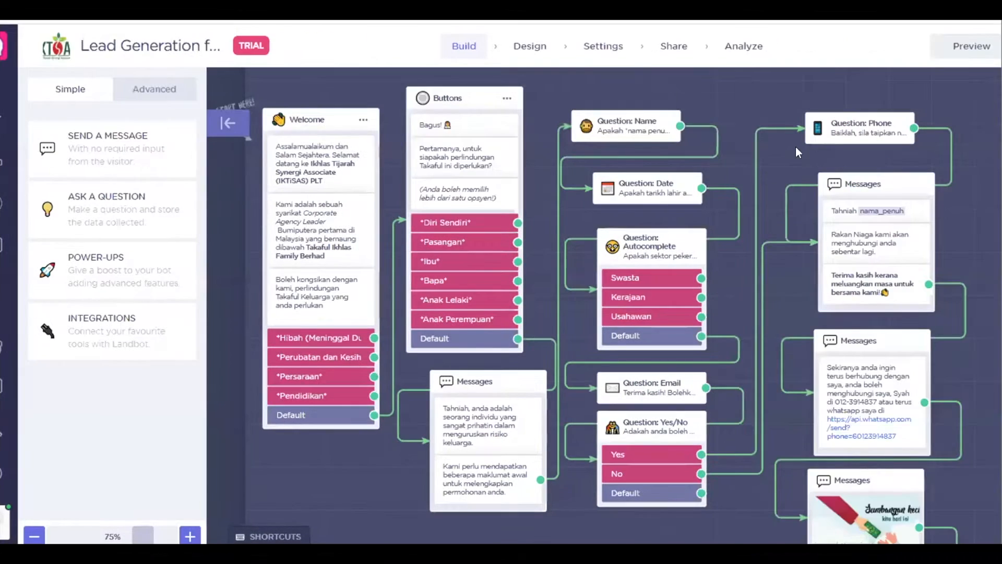
Step: Check the Phone question's settings and close the question-type list
click(846, 125)
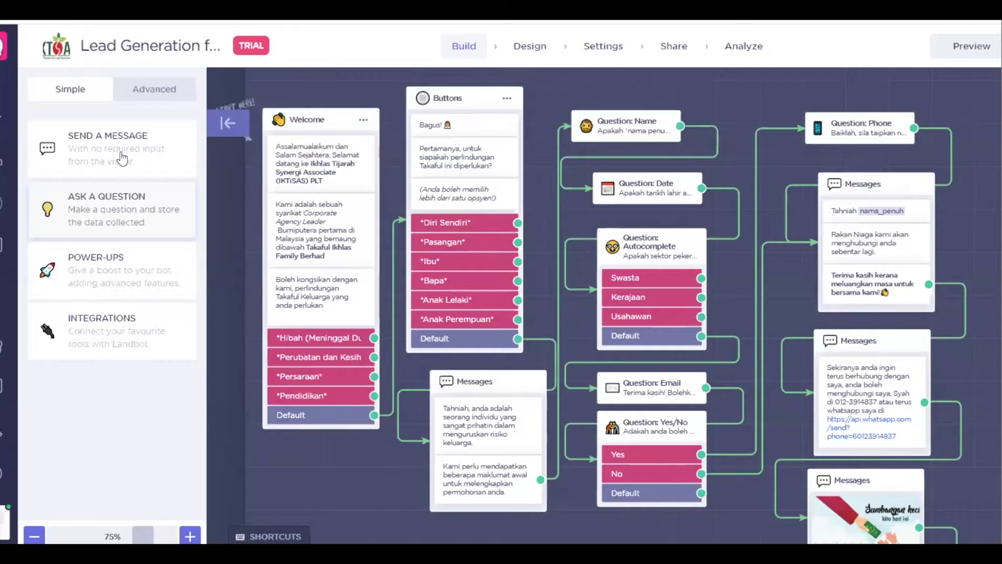
mouse_move(101, 449)
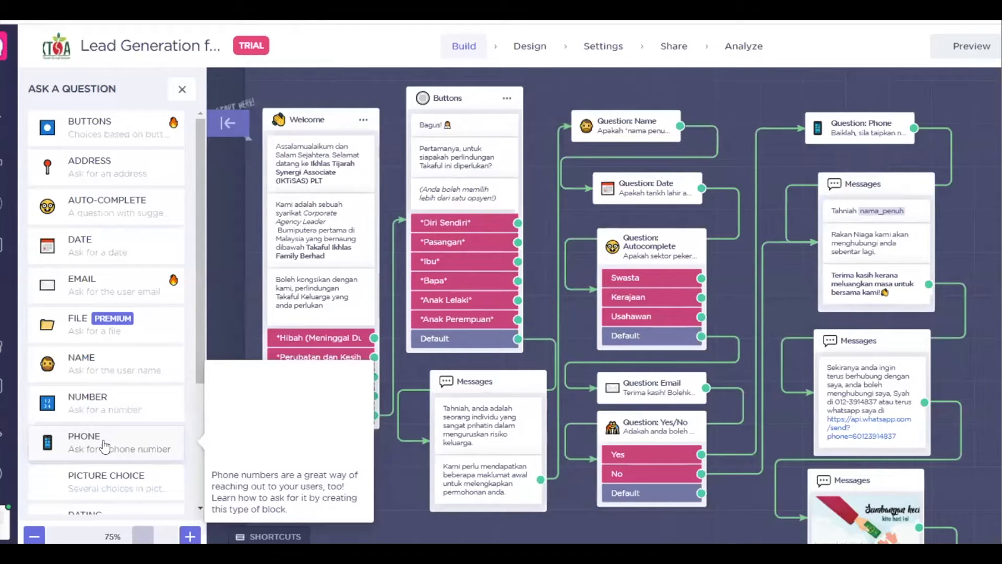
click(182, 90)
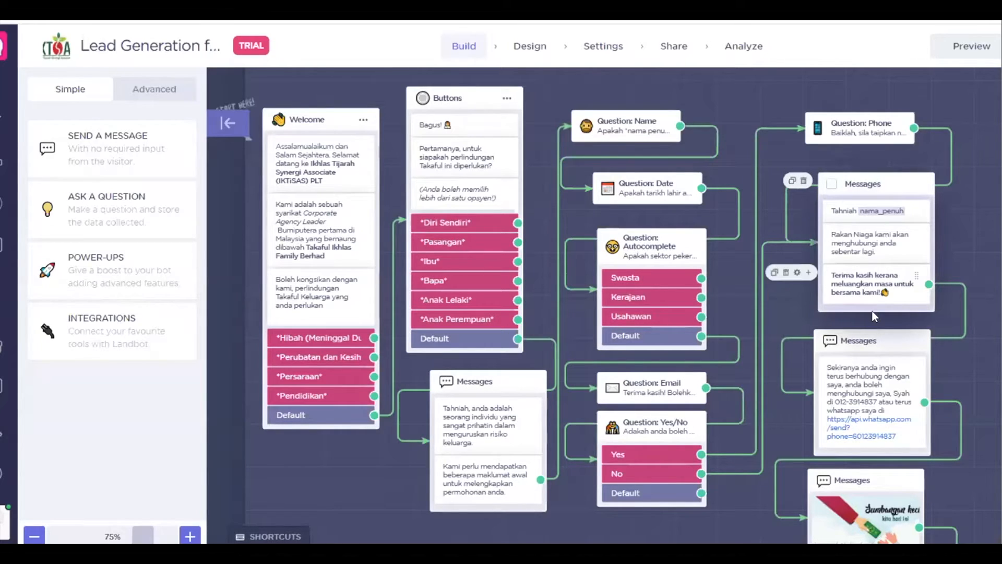
Step: Leave the Tahniah nama_penuh message text unchanged and reposition both Messages blocks
click(865, 210)
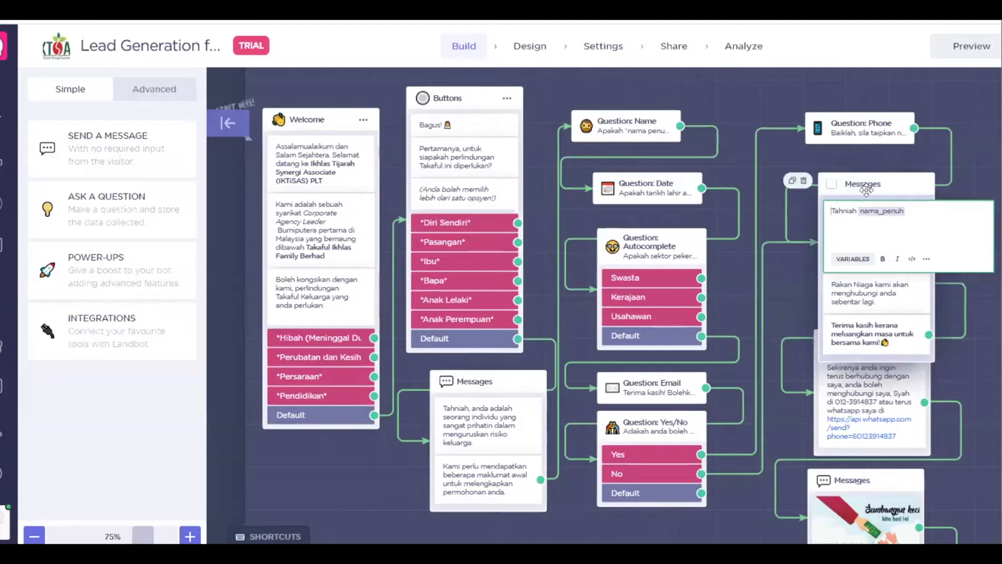
mouse_move(878, 184)
mouse_down()
mouse_move(801, 143)
mouse_move(869, 178)
mouse_up()
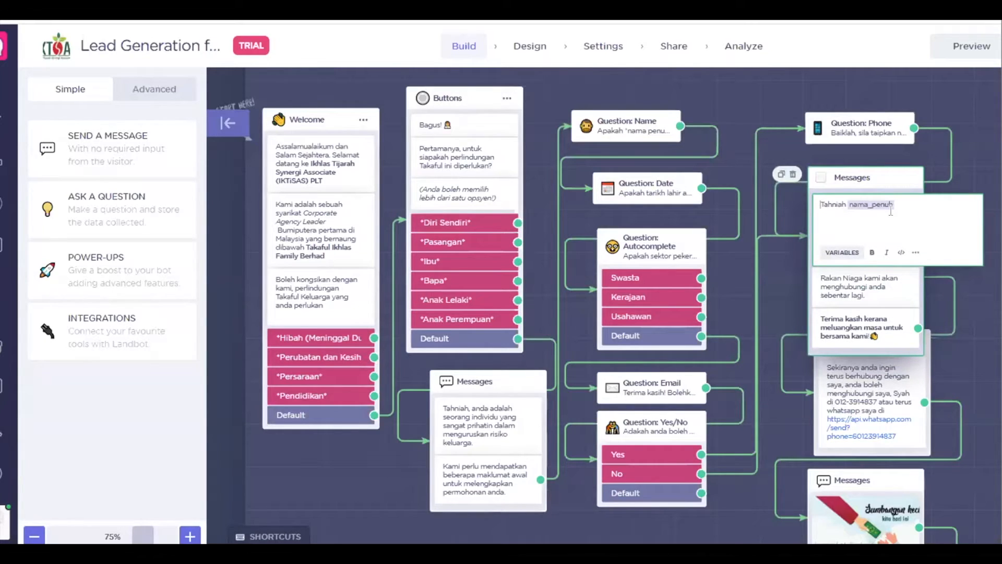
click(870, 274)
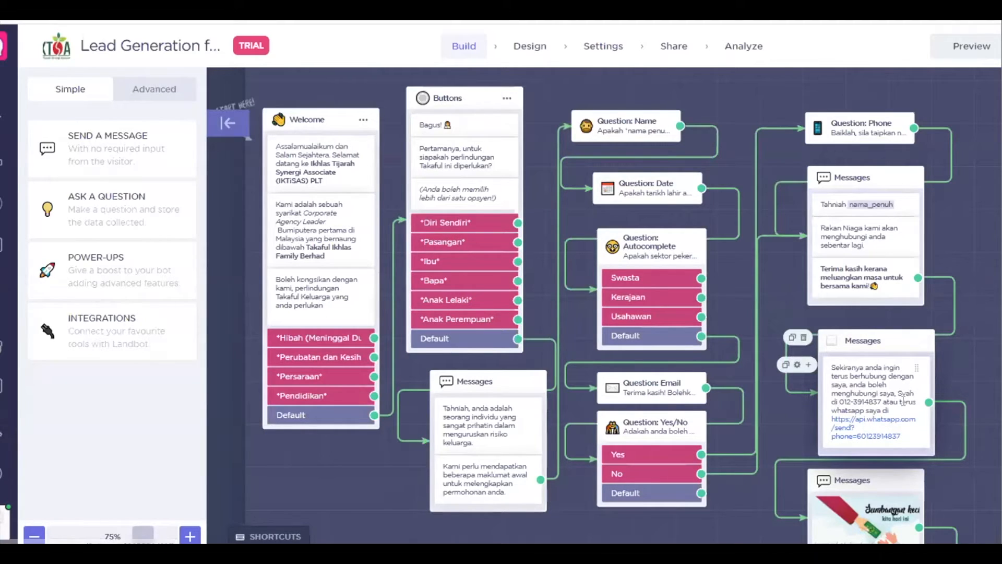
drag(886, 480, 893, 473)
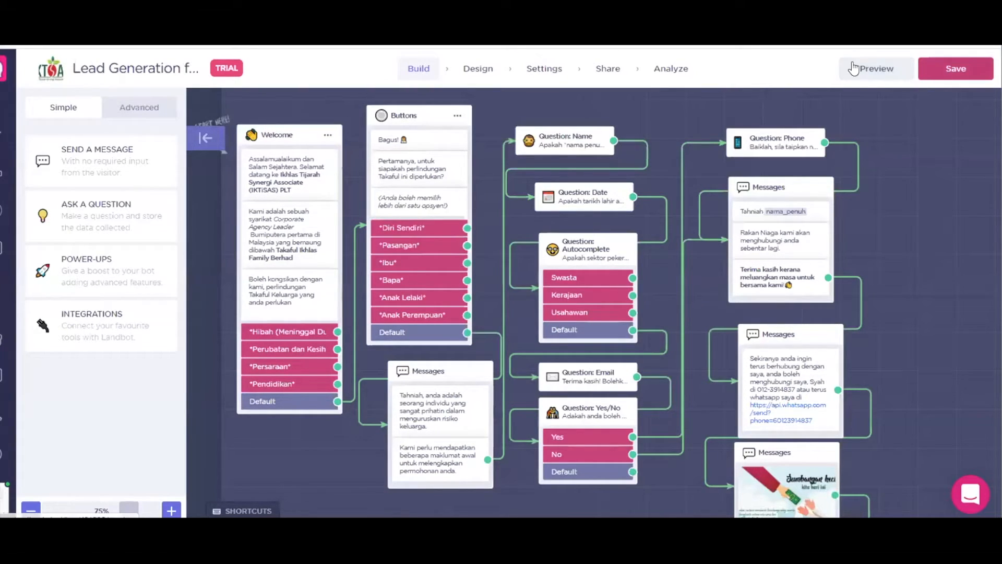
Step: Run the chatbot preview to show the welcome messages and four Takaful options
click(882, 73)
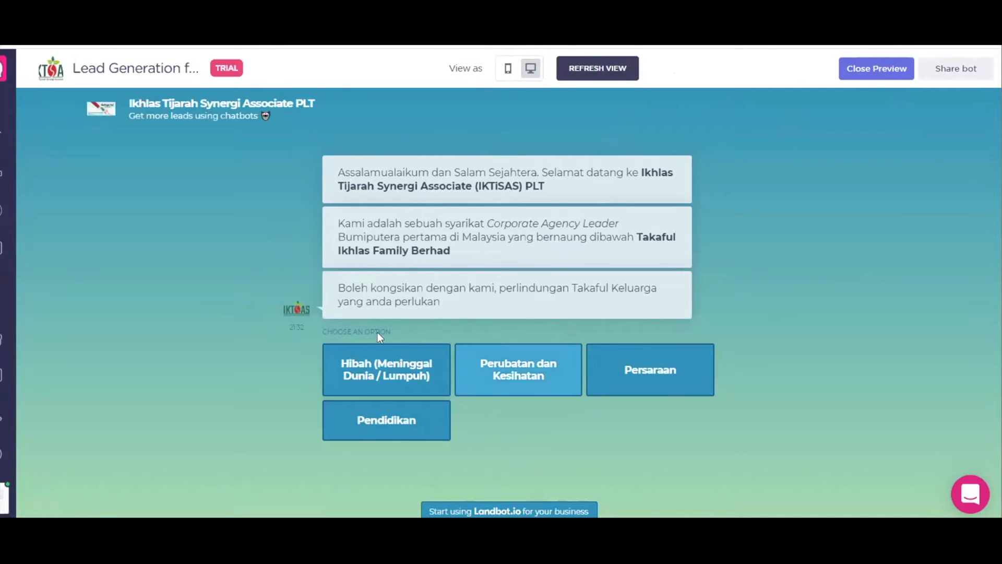
Step: Answer the test chat with Hibah, Pasangan, and a full name
click(421, 367)
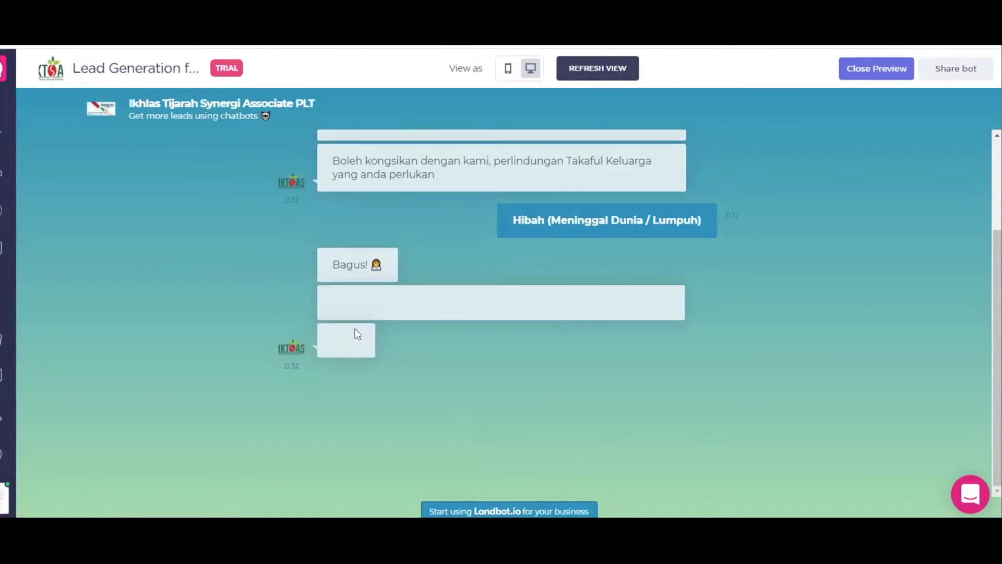
click(534, 403)
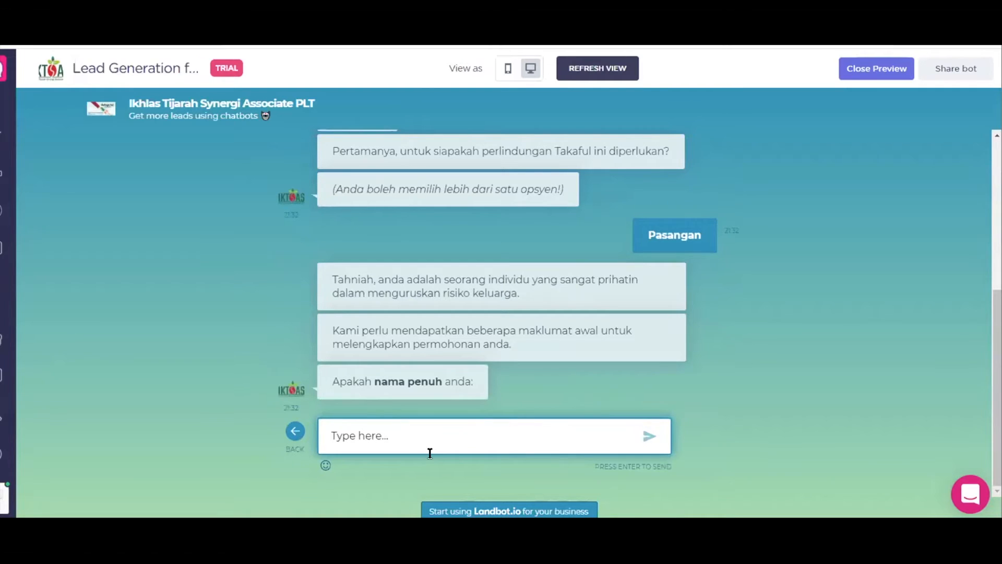
text(syah)
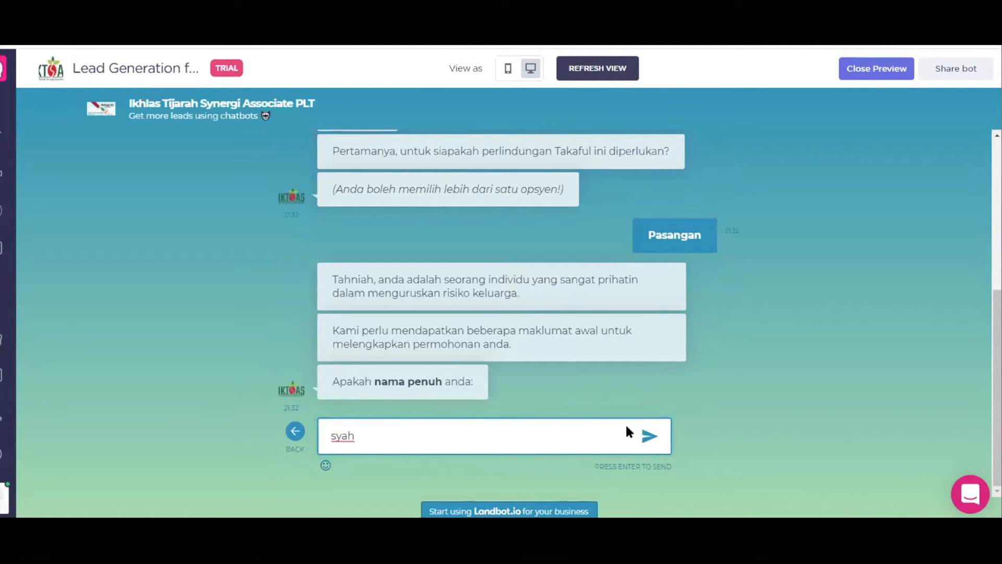
key(Return)
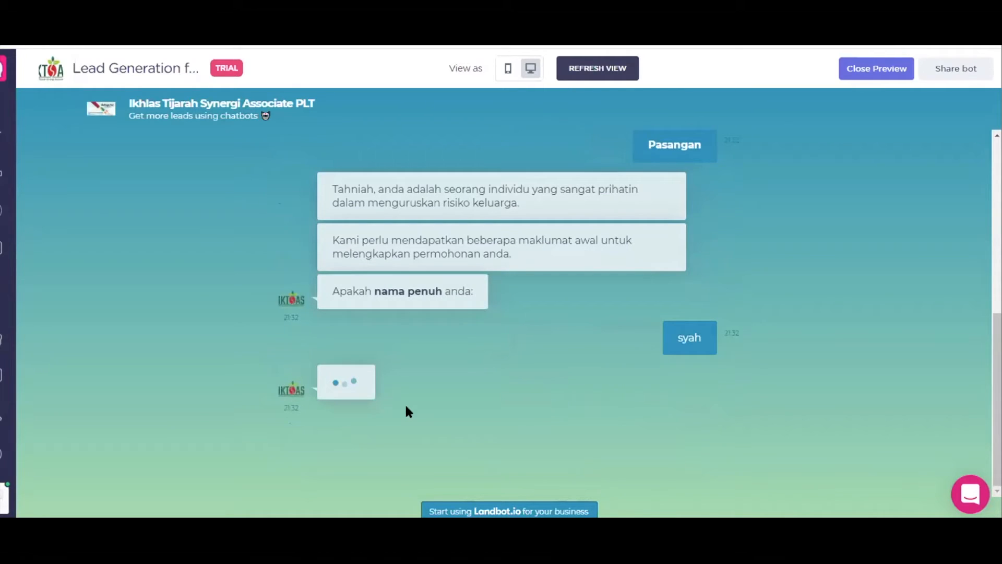
Step: Pick 5 March 1984 in the date picker and send it as the birth date
click(342, 440)
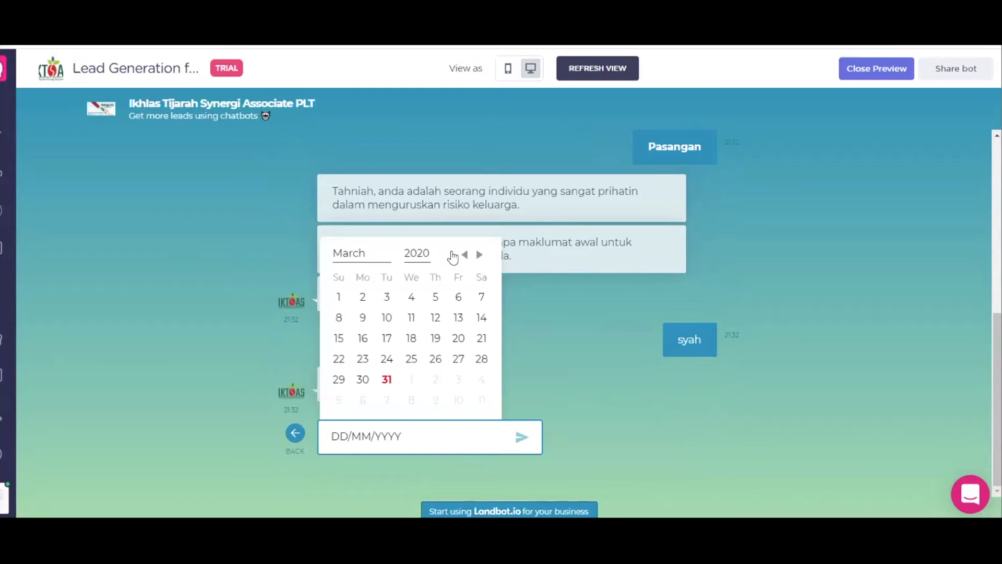
click(416, 254)
scroll(420, 365, up, 5)
click(418, 297)
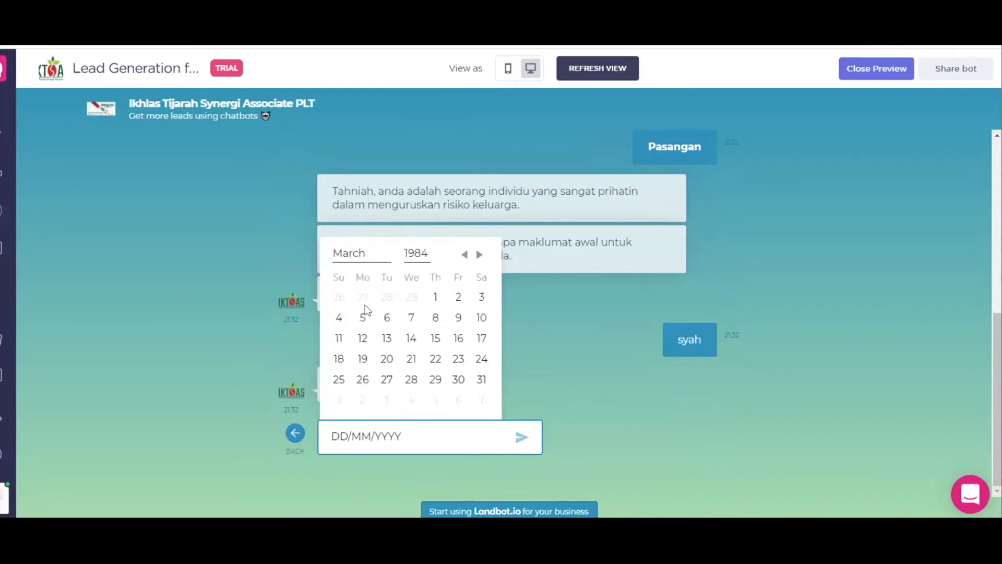
click(362, 319)
key(Return)
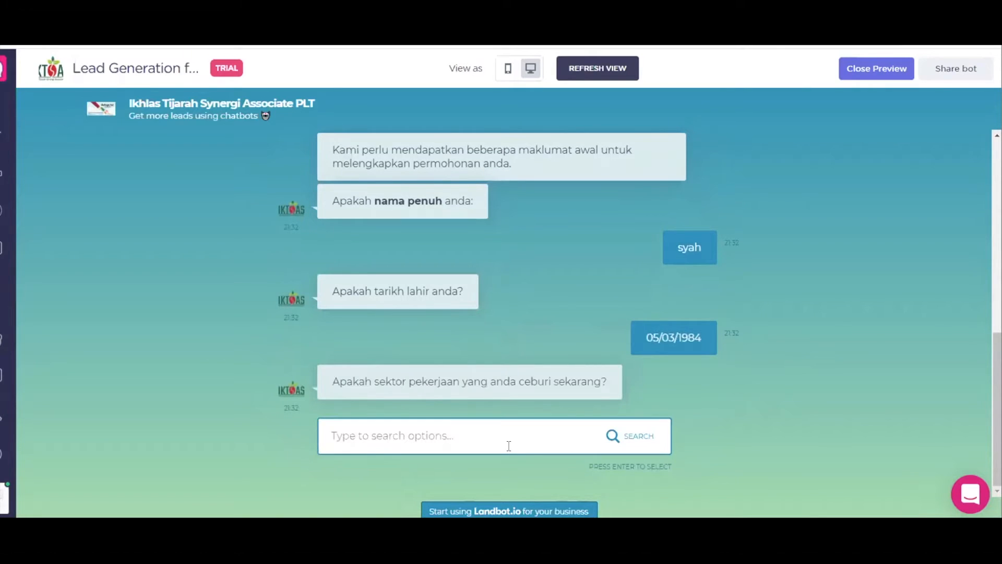
Step: Choose Kerajaan as employment sector and submit a first, incomplete e-mail attempt
click(452, 430)
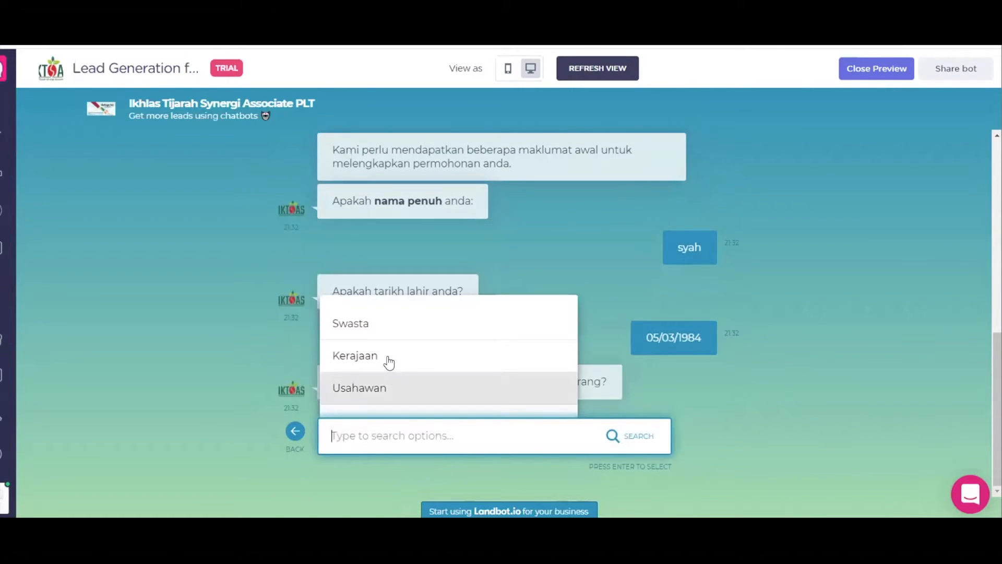
click(387, 356)
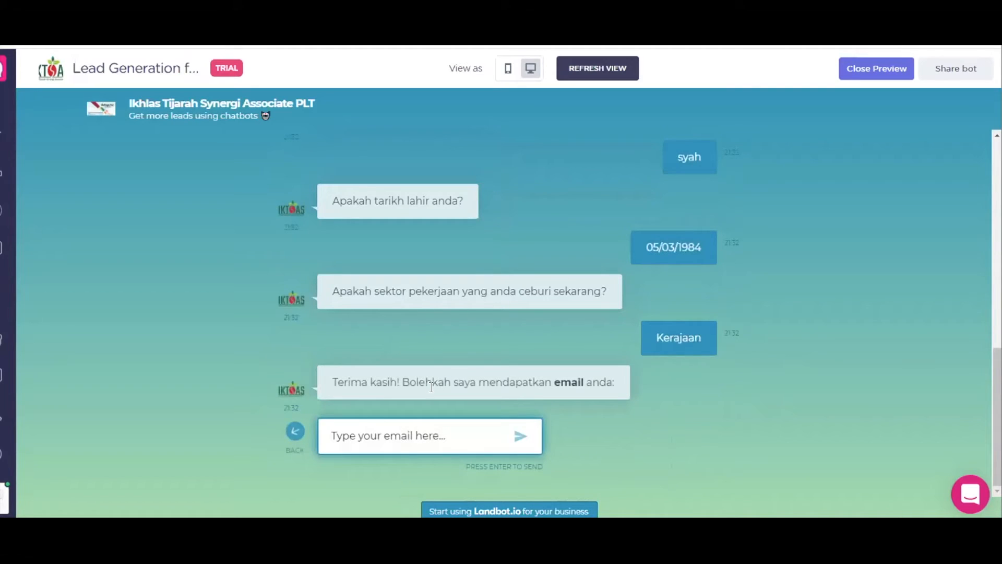
click(501, 436)
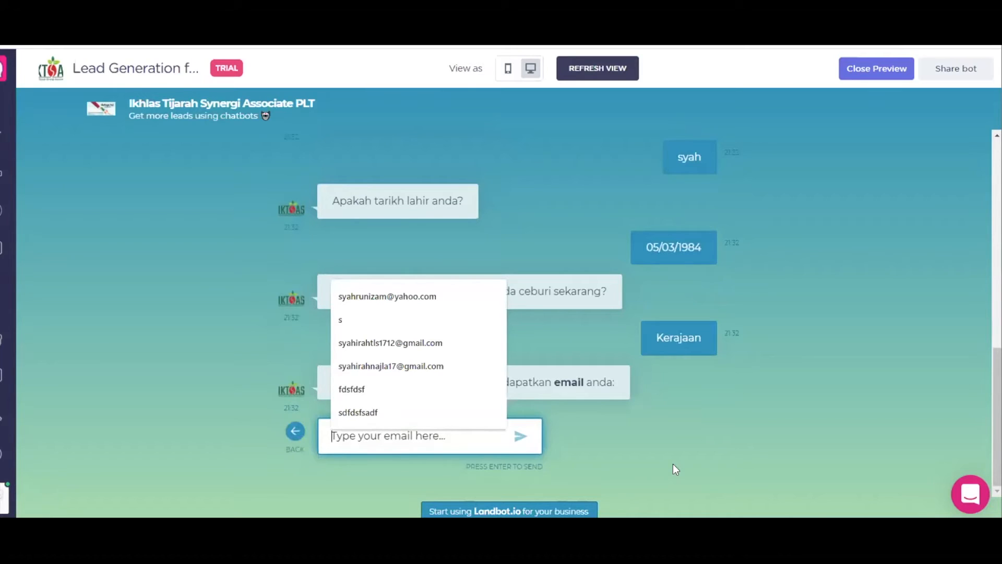
text(s)
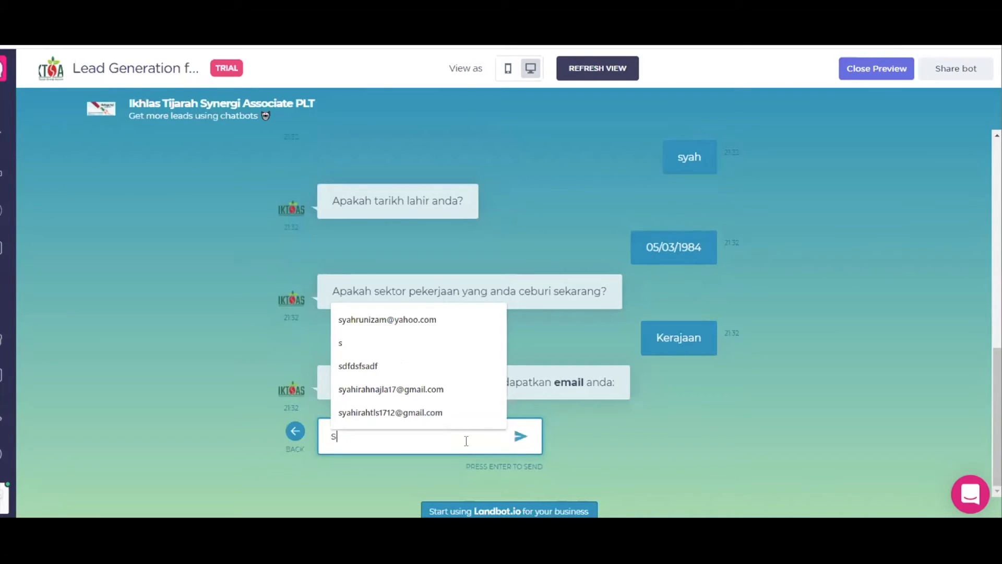
text(ya)
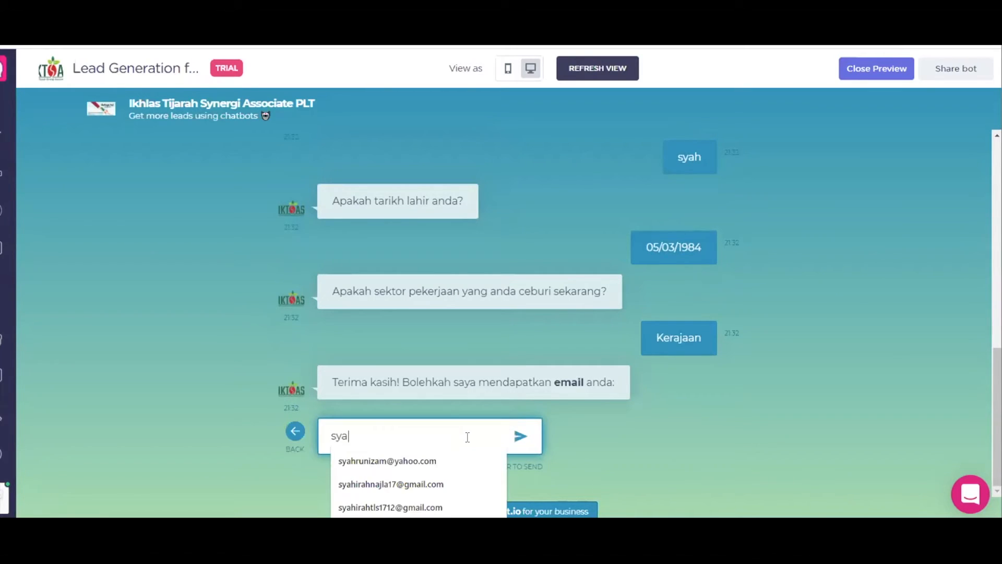
text(h)
click(521, 437)
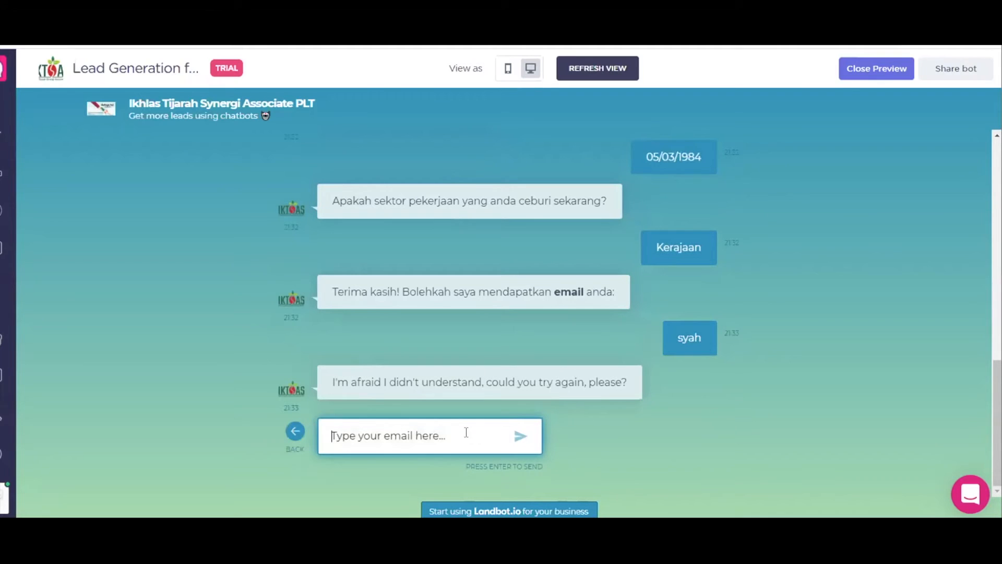
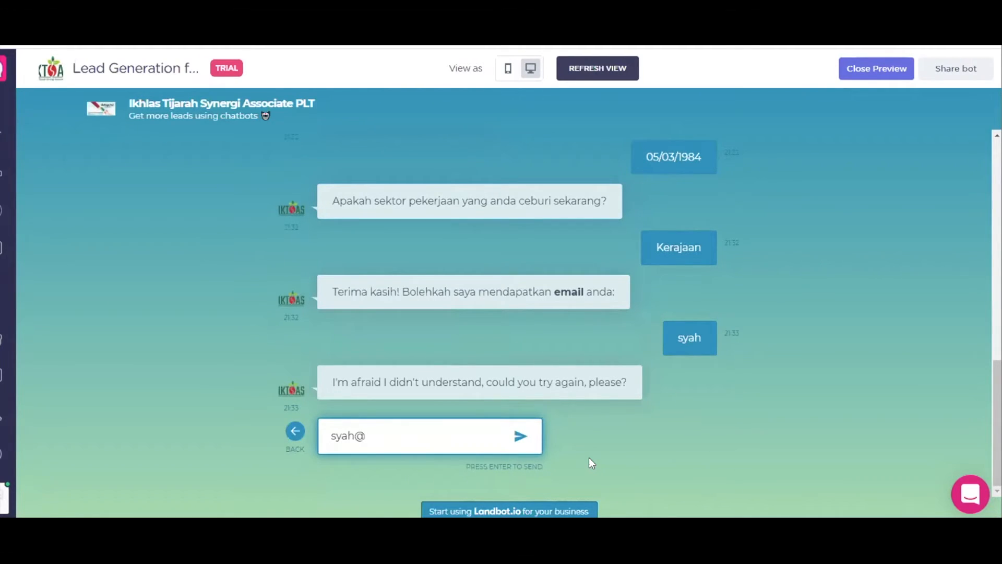
key(Return)
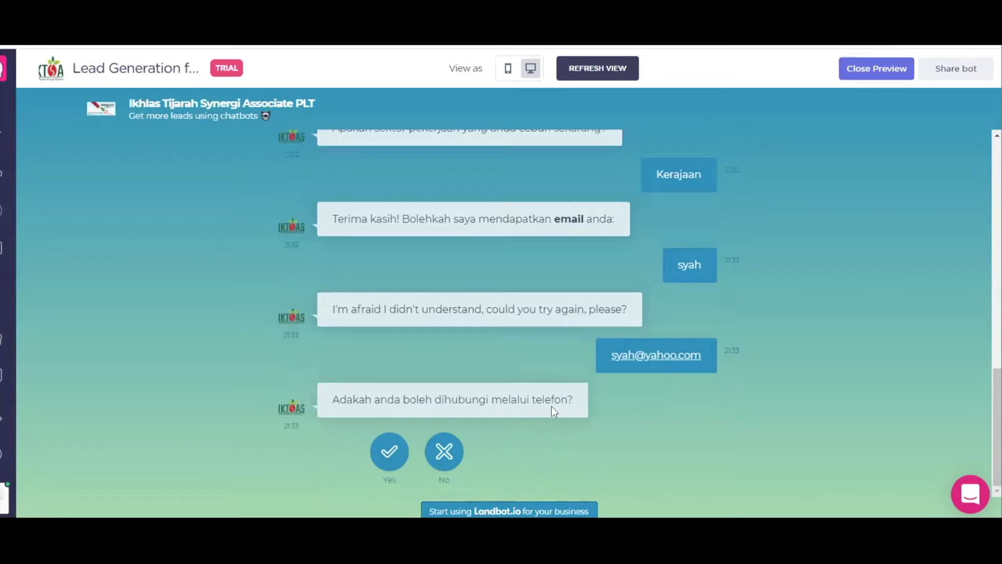
click(389, 451)
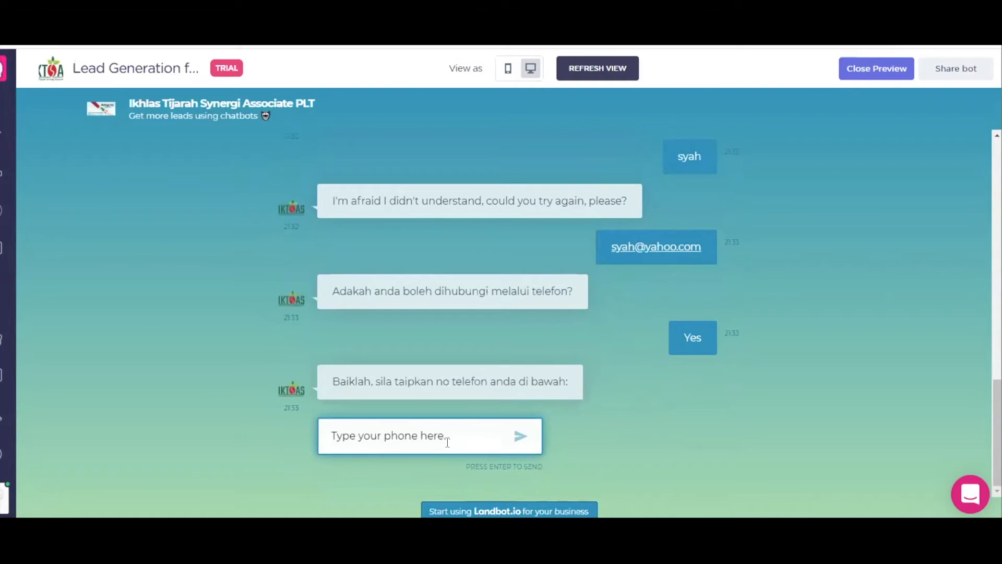
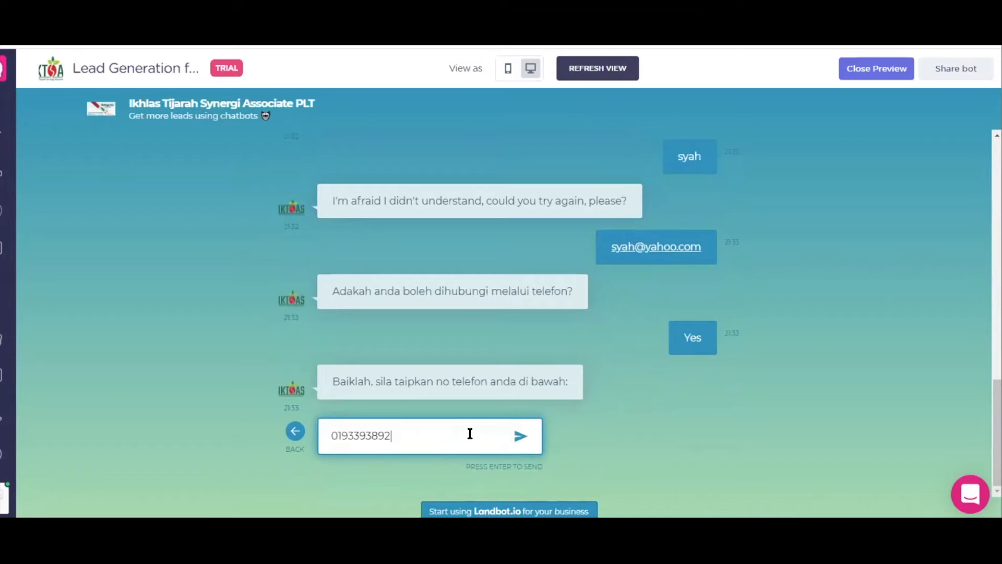
Step: Send a phone number to finish the test chat and open the closing WhatsApp contact link
click(520, 436)
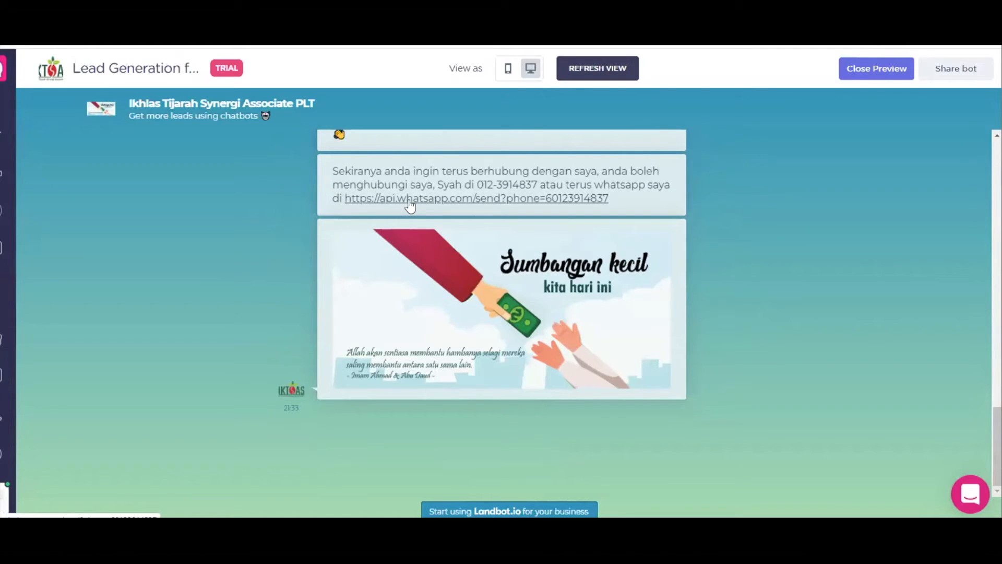
click(493, 201)
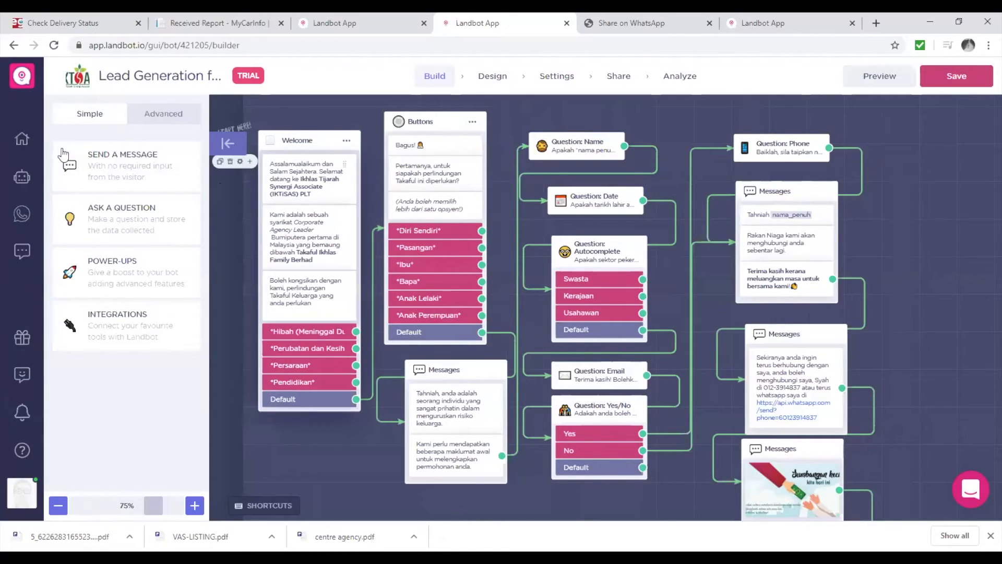
Step: From the dashboard, filter to the IKTiSAS workspace and view Lead Generation for Takaful chats
click(26, 146)
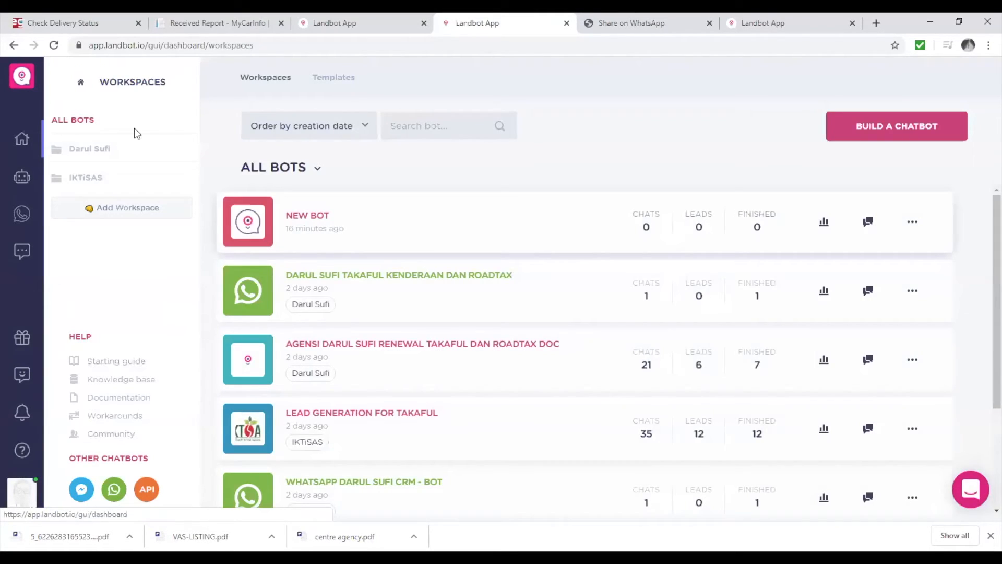
click(87, 178)
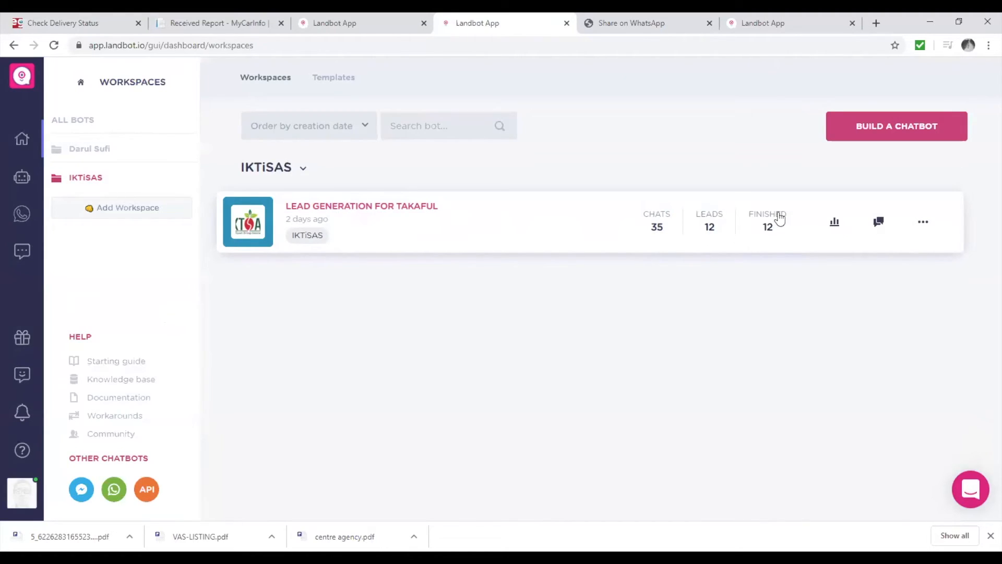
click(879, 224)
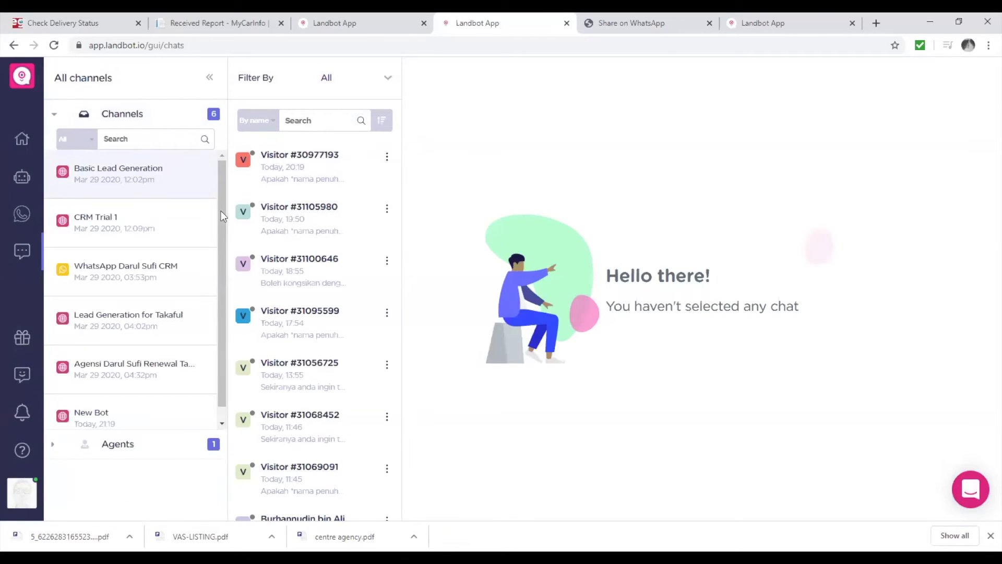
scroll(128, 319, down, 1)
click(128, 318)
scroll(330, 362, down, 10)
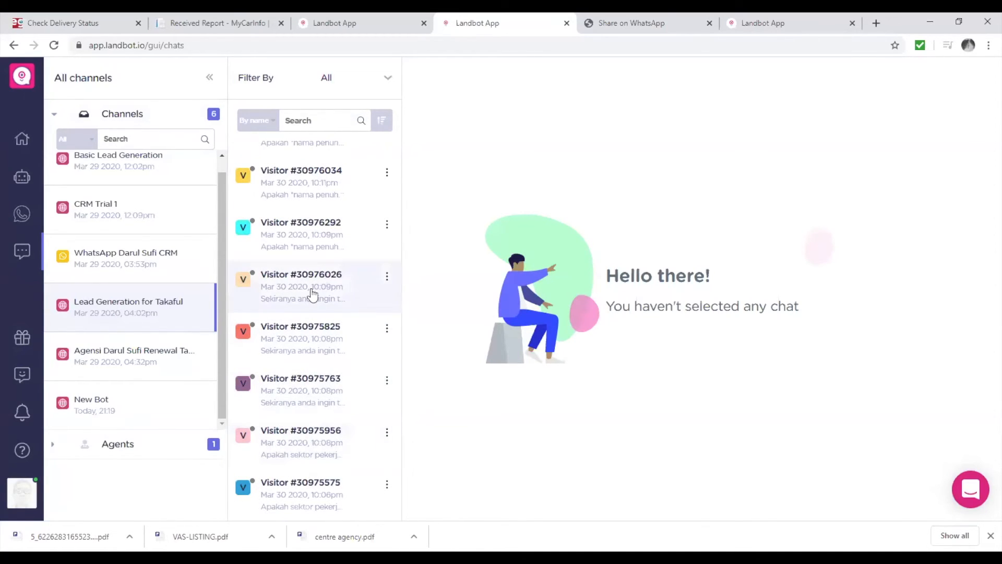
scroll(313, 275, down, 1)
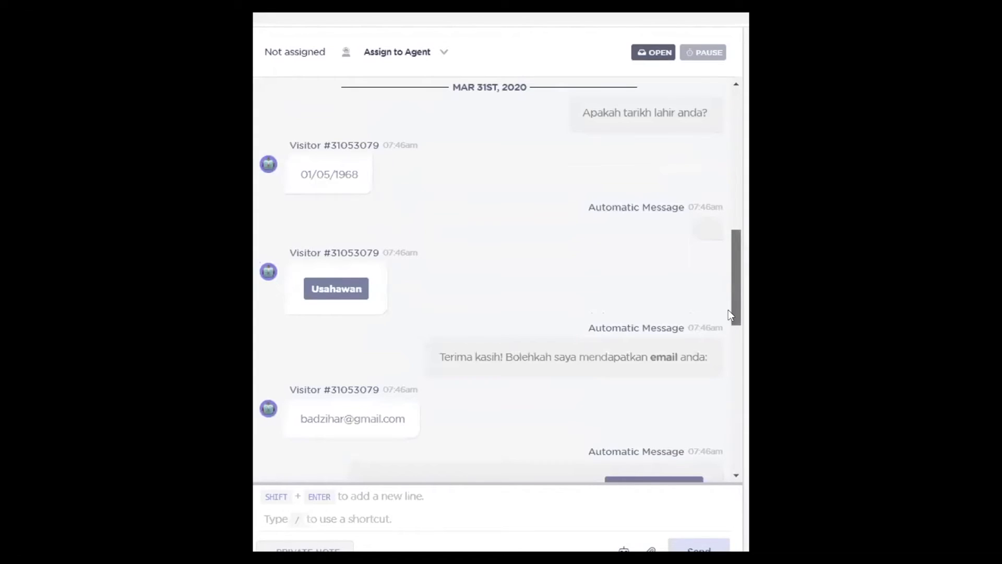
scroll(728, 298, up, 4)
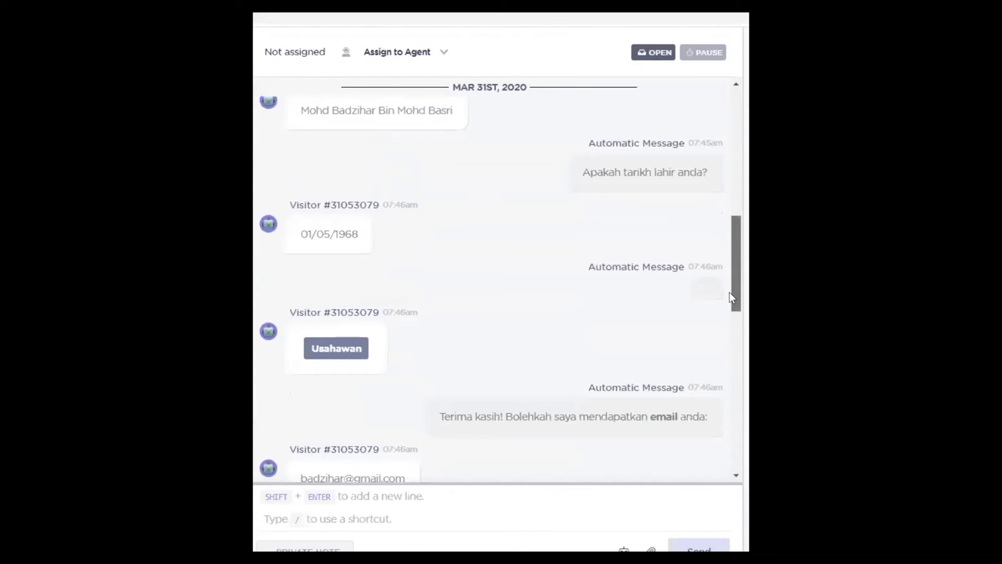
scroll(735, 313, down, 5)
scroll(740, 386, down, 7)
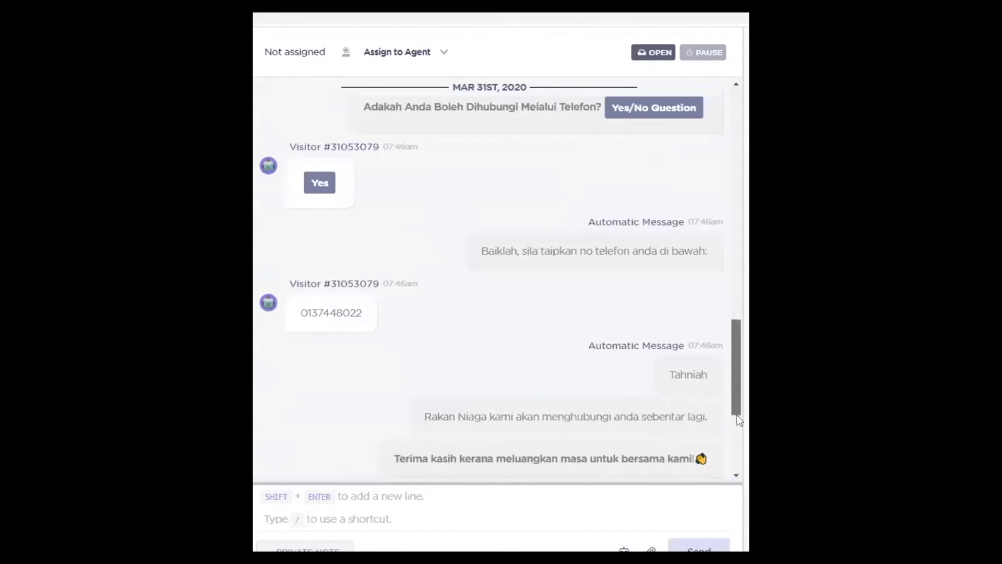
scroll(741, 395, up, 1)
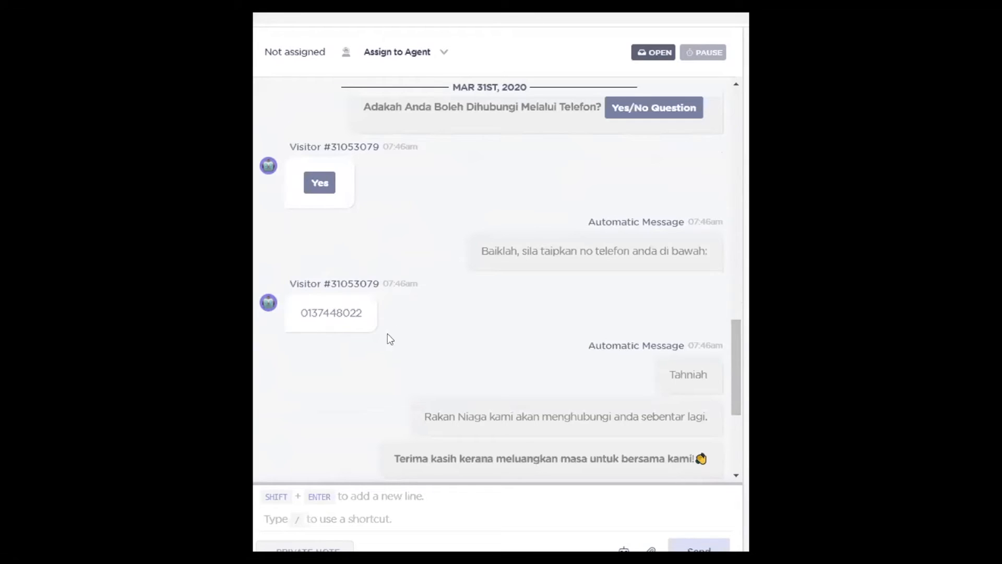
scroll(483, 332, up, 2)
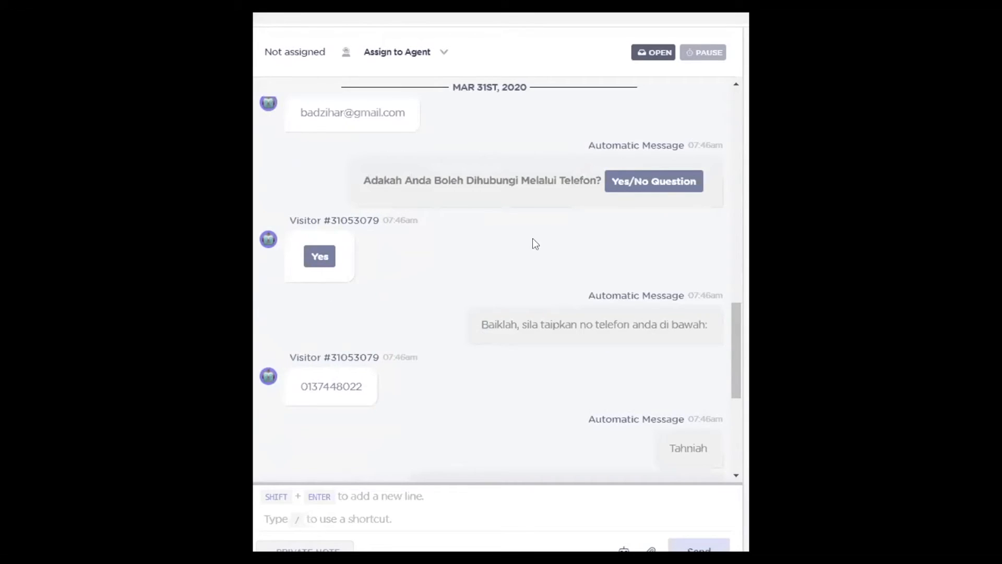
scroll(506, 358, up, 2)
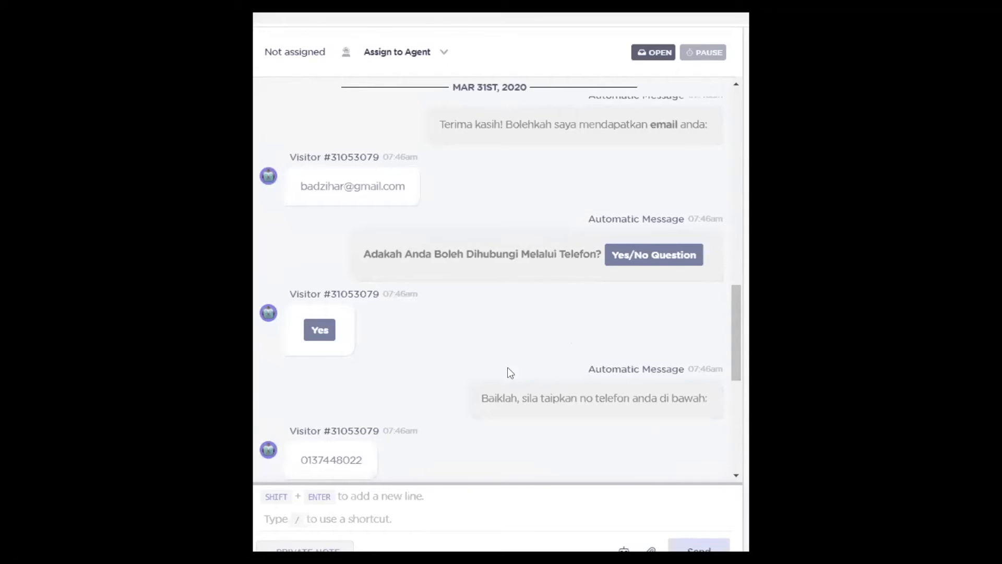
scroll(379, 342, up, 4)
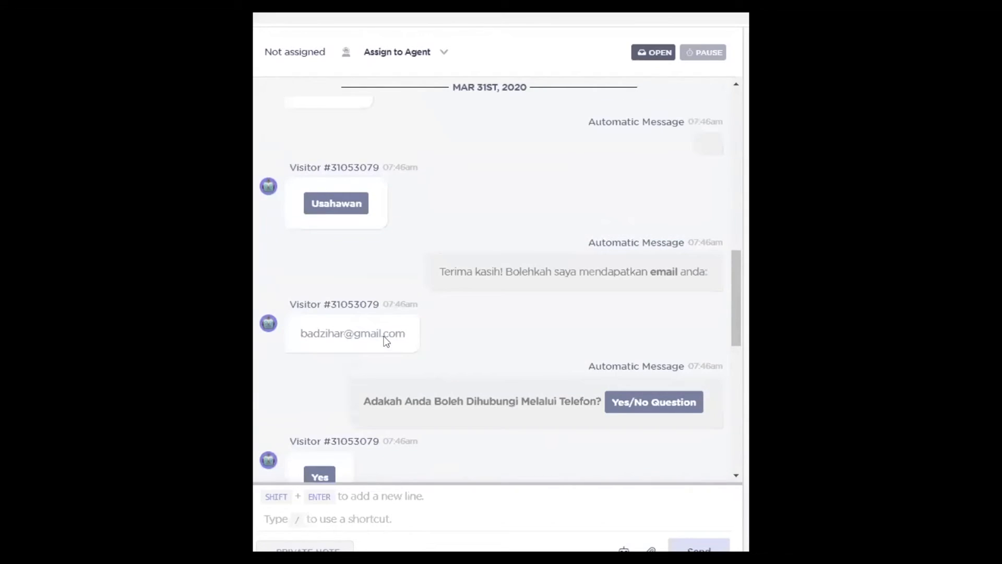
scroll(433, 313, down, 4)
scroll(431, 310, down, 3)
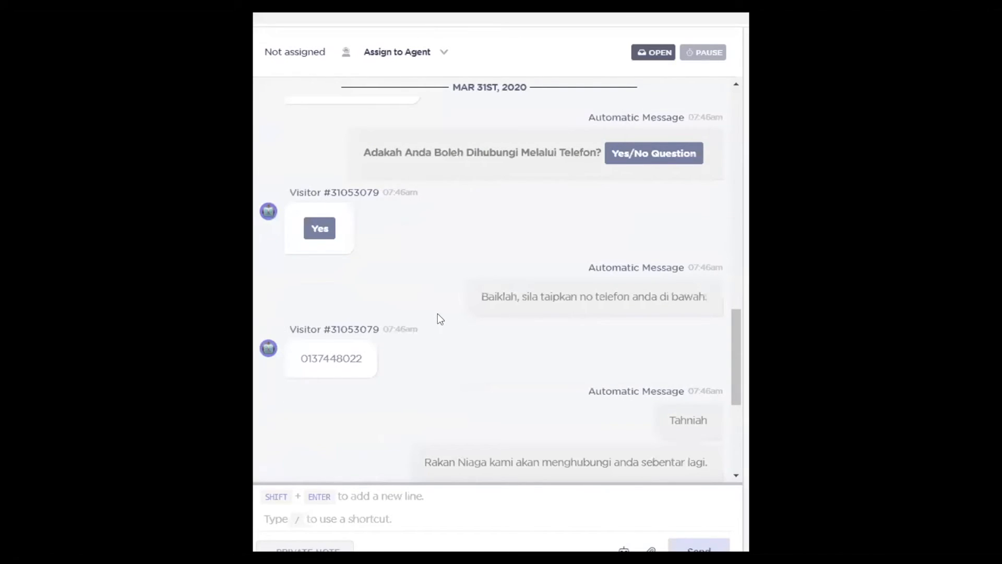
scroll(438, 313, up, 15)
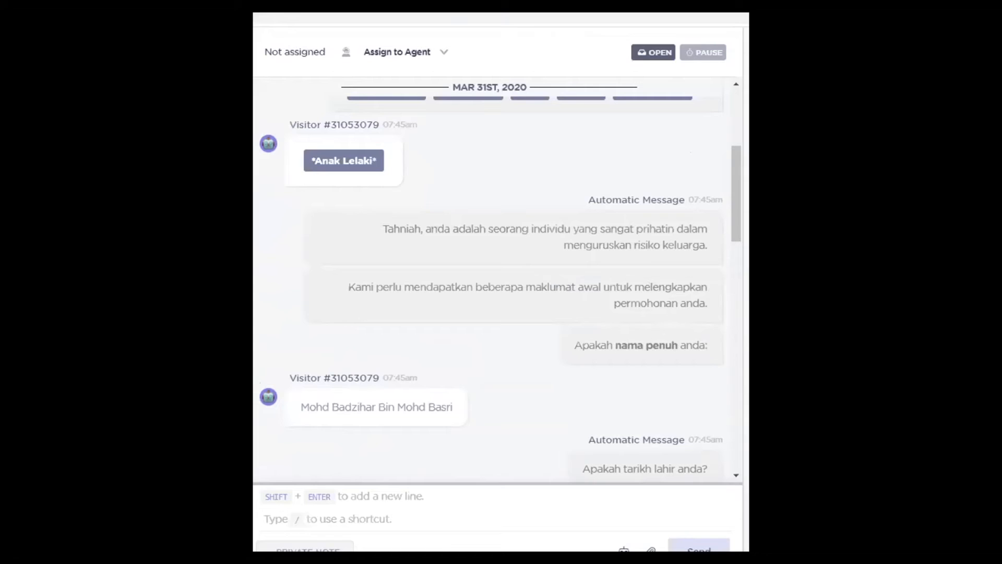
Step: Expand the visitor's Variables (11) panel and scroll through all captured values
click(706, 267)
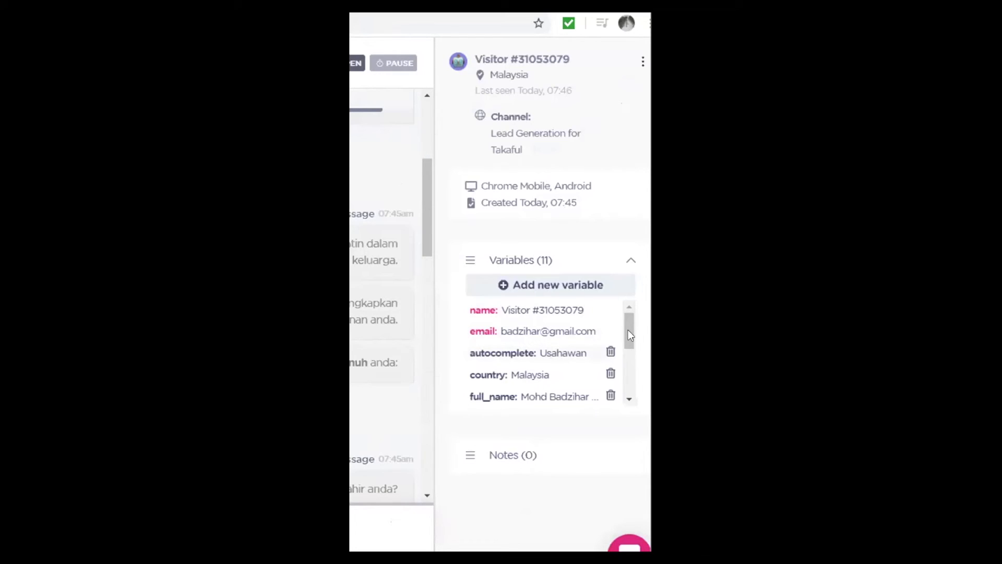
scroll(533, 353, down, 1)
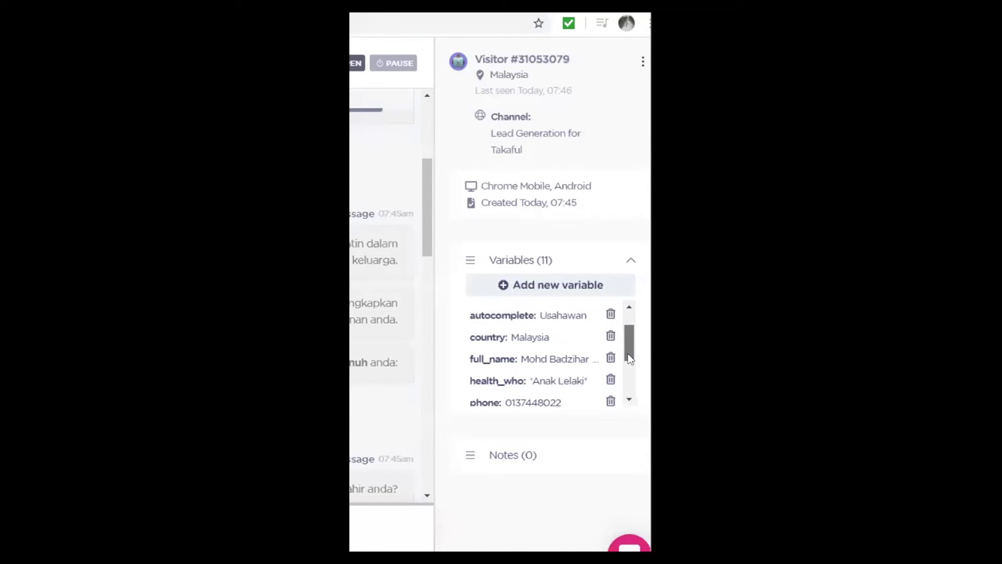
scroll(631, 358, down, 1)
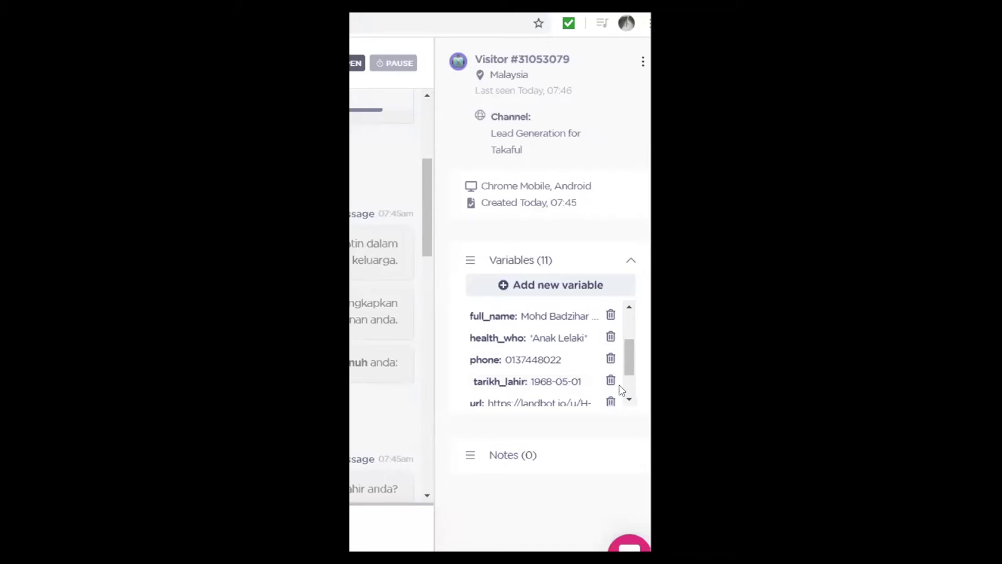
scroll(619, 385, down, 2)
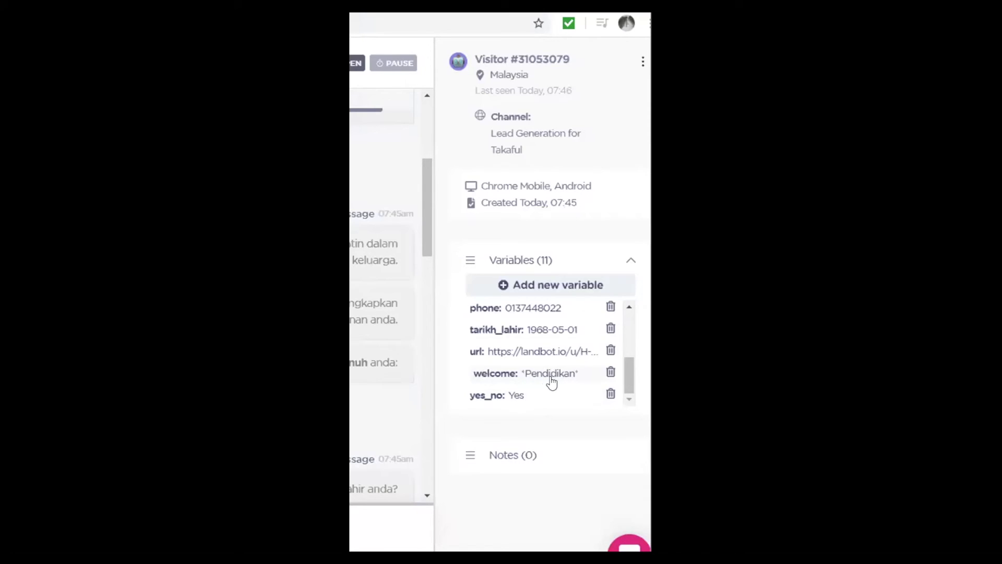
mouse_move(628, 378)
mouse_down()
mouse_move(629, 319)
mouse_move(628, 391)
mouse_up()
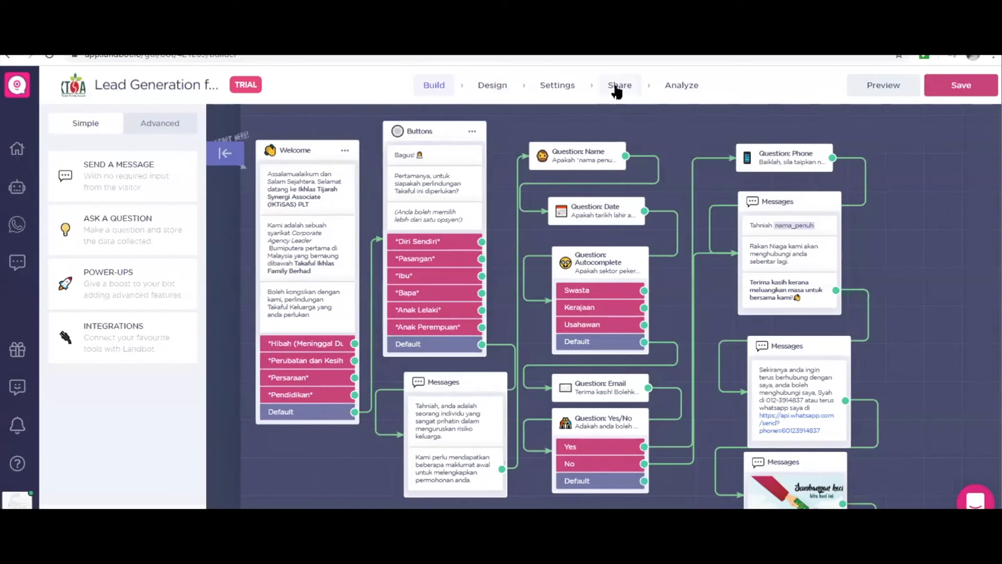
Step: In Share, compare Fullpage, Popup and Embed styles, then choose Livechat to show its snippet
click(616, 89)
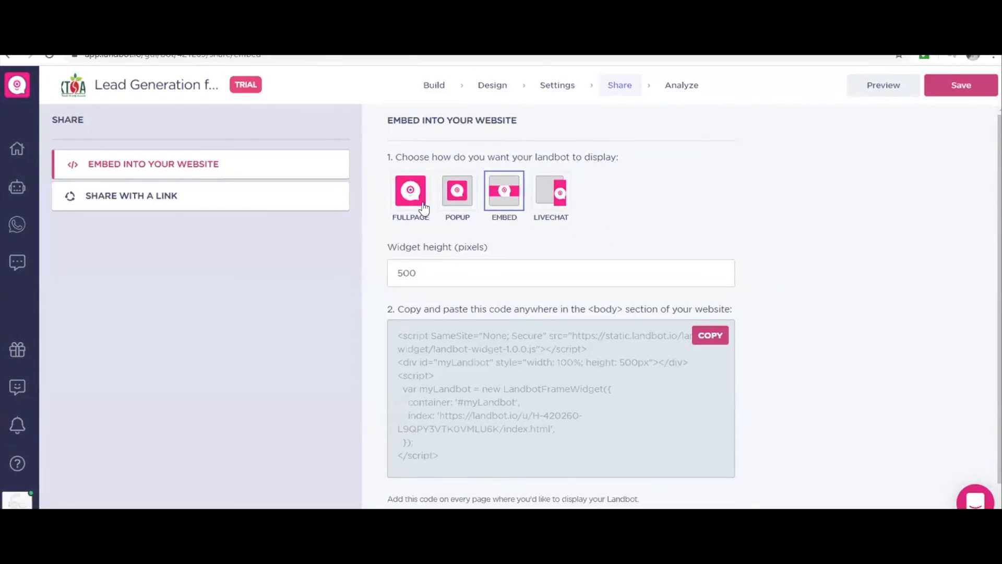
click(423, 206)
click(460, 208)
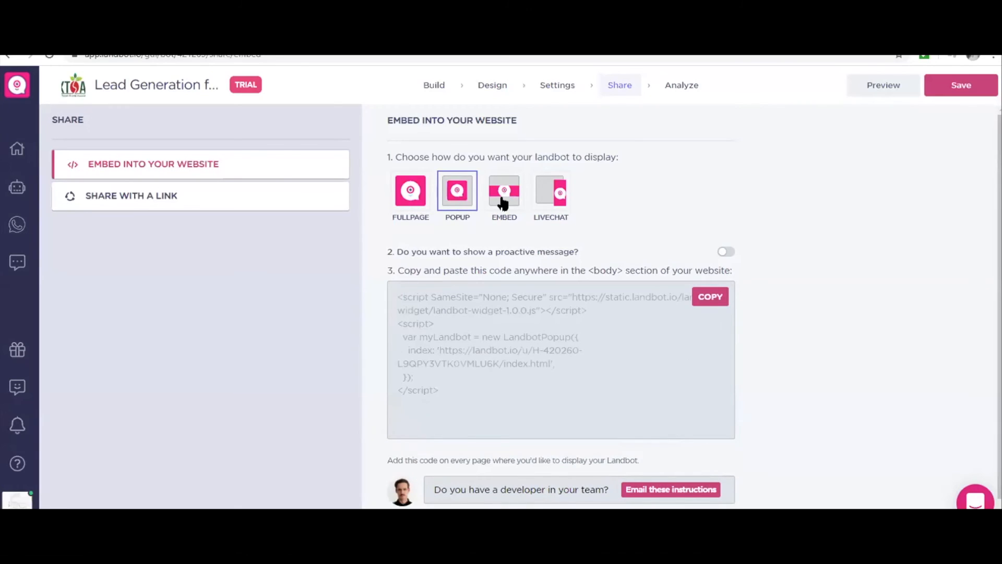
click(506, 203)
click(542, 204)
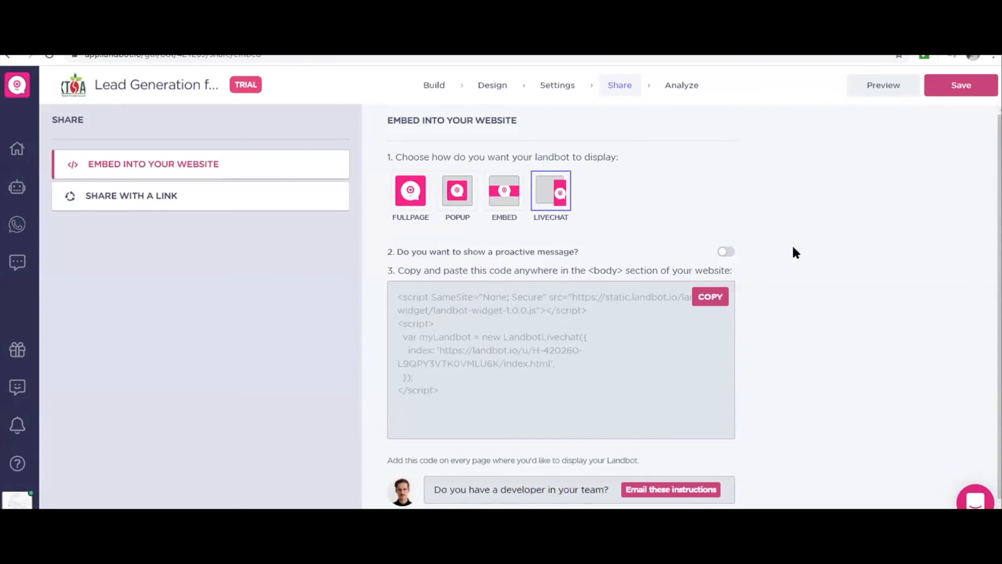
scroll(795, 252, down, 1)
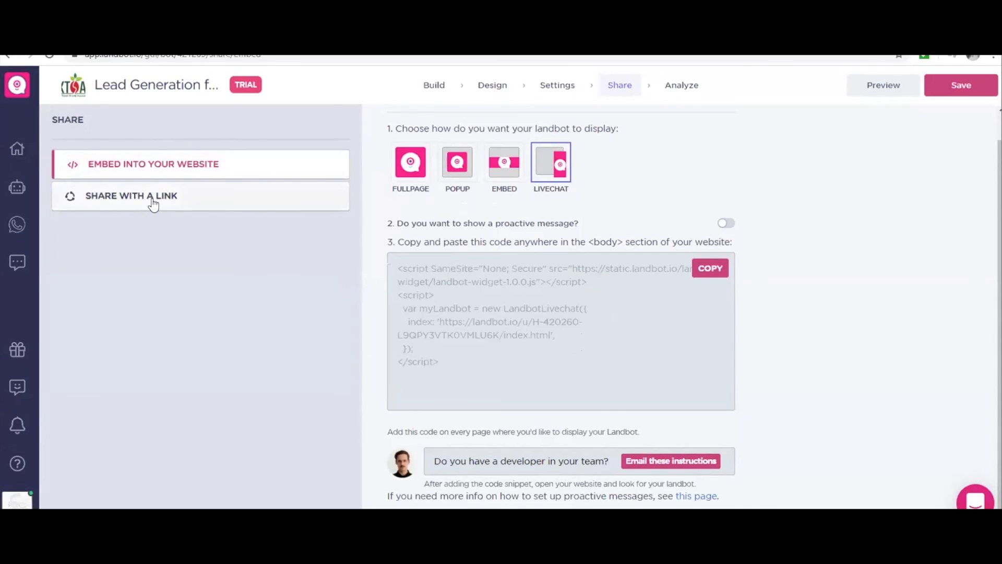
Step: Show the bot's public share link and send it via the WhatsApp share tile
click(153, 204)
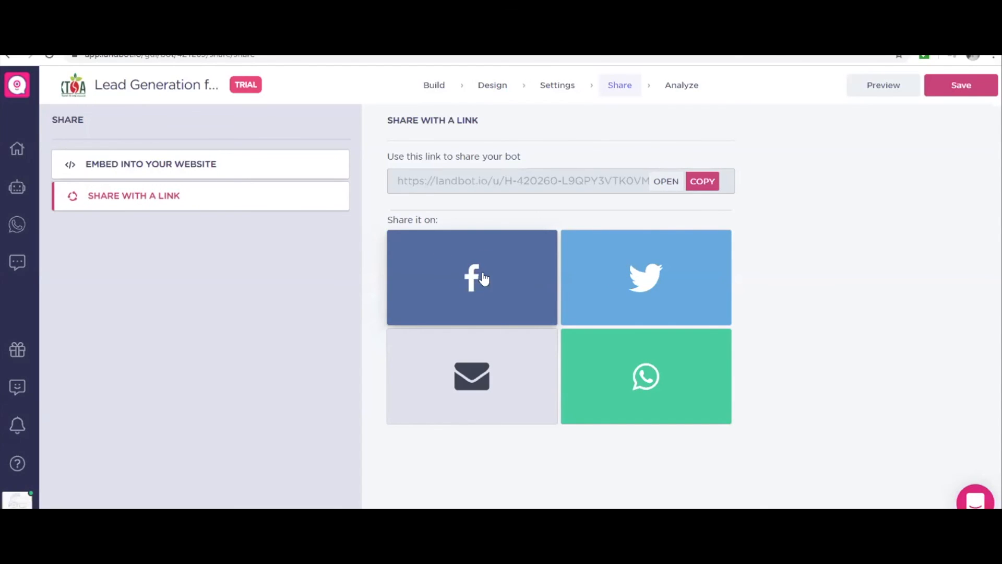
click(647, 381)
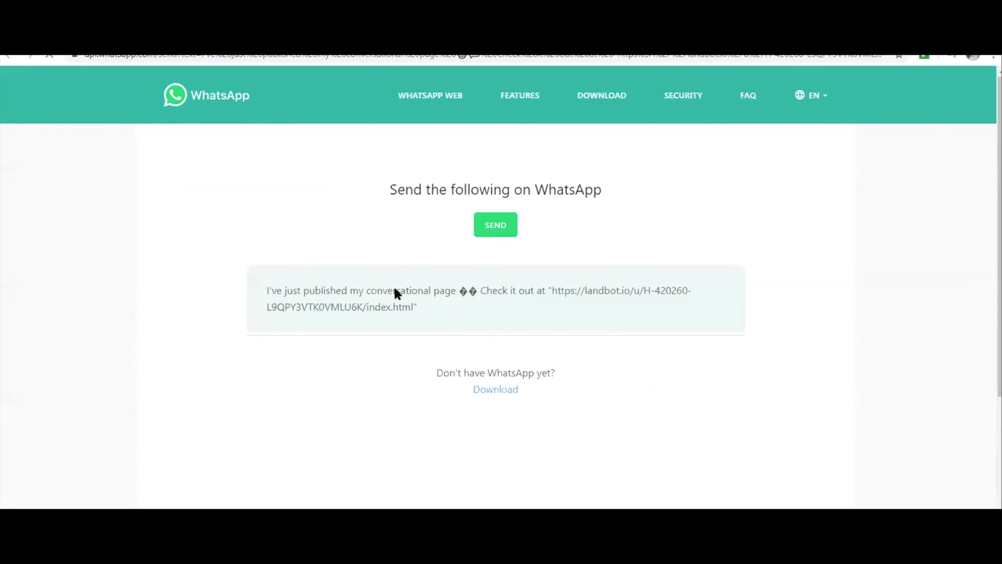
Step: Copy the whole prefilled WhatsApp announcement message containing the bot's landbot.io link
drag(395, 290, 430, 313)
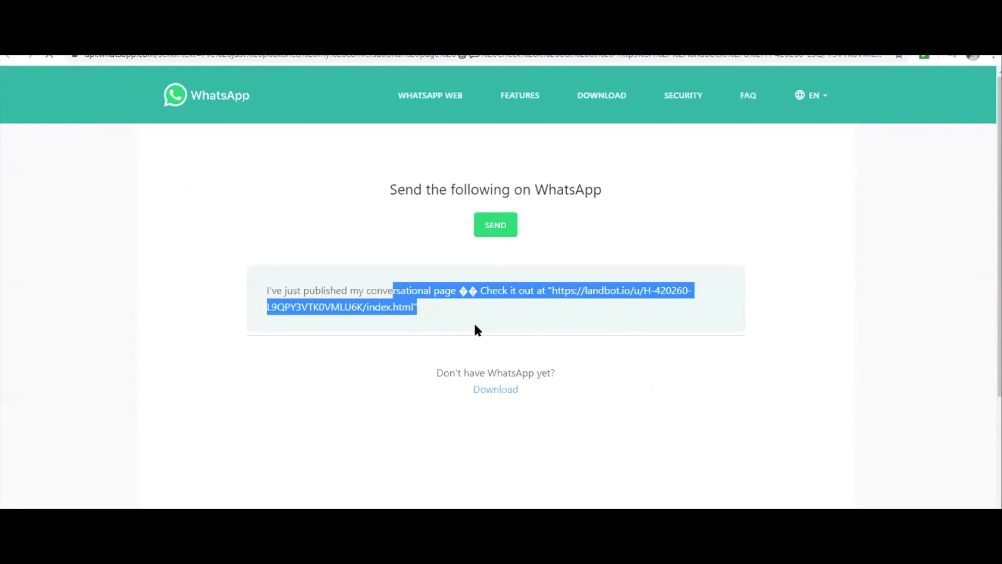
click(266, 290)
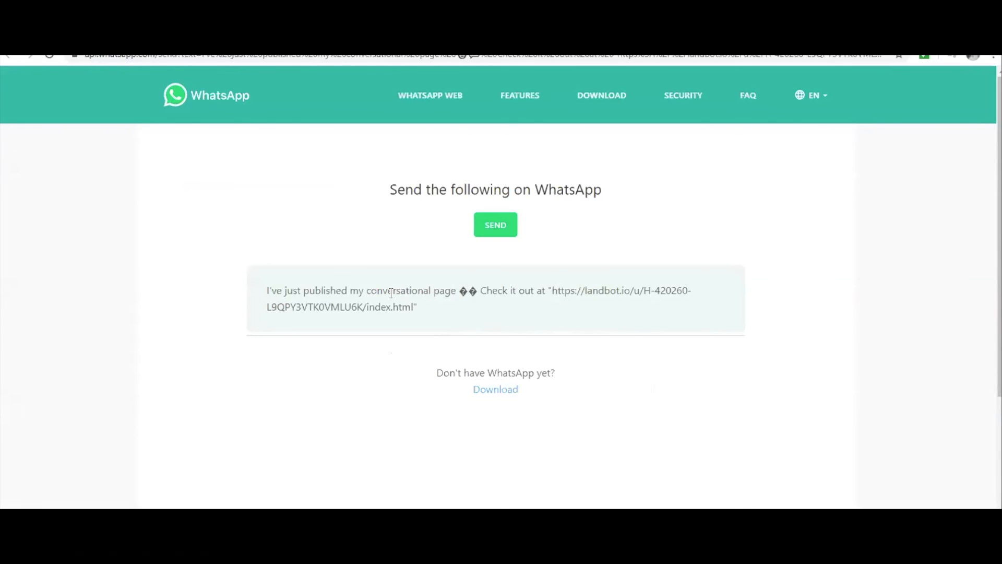
drag(417, 308, 259, 287)
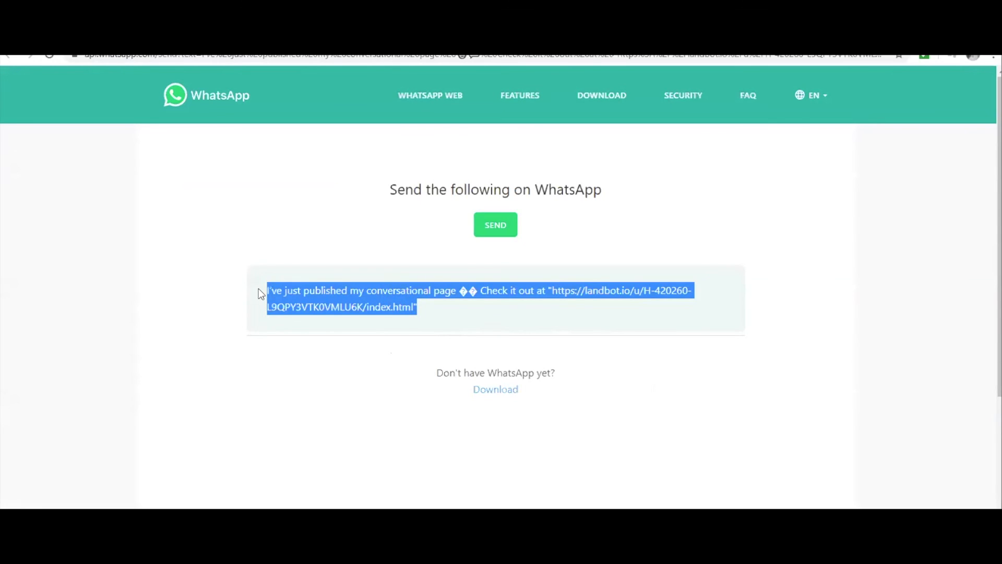
right_click(361, 301)
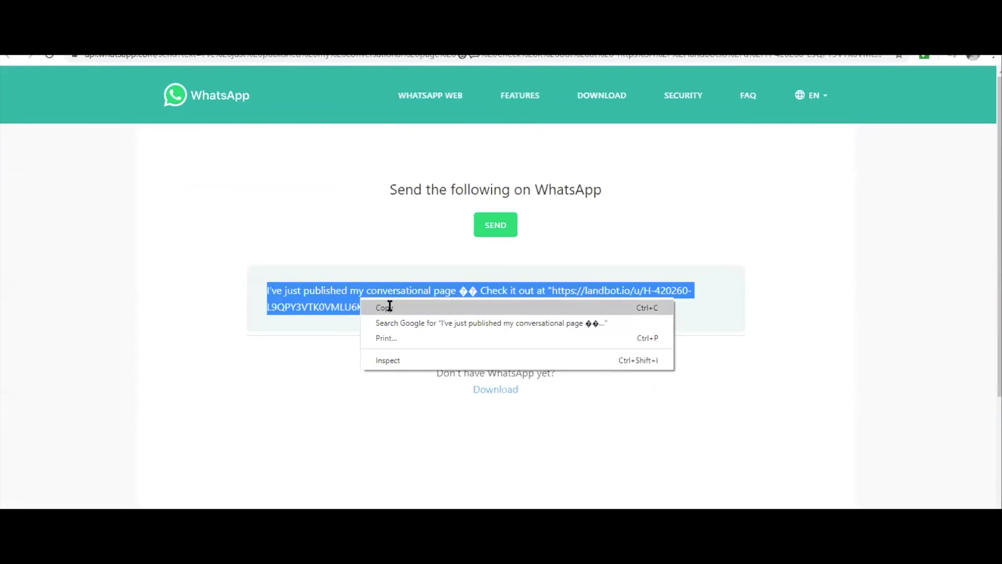
click(391, 309)
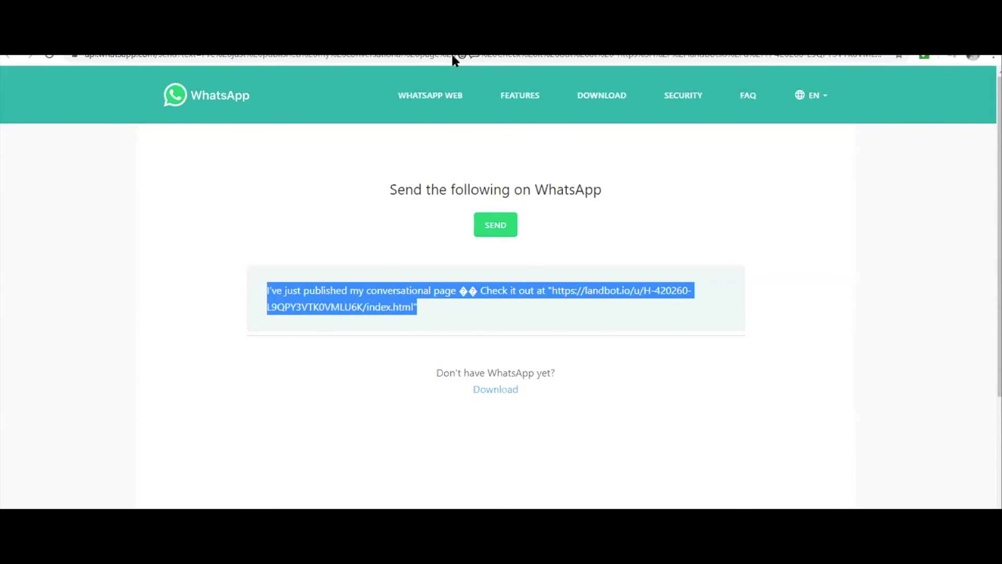
click(509, 508)
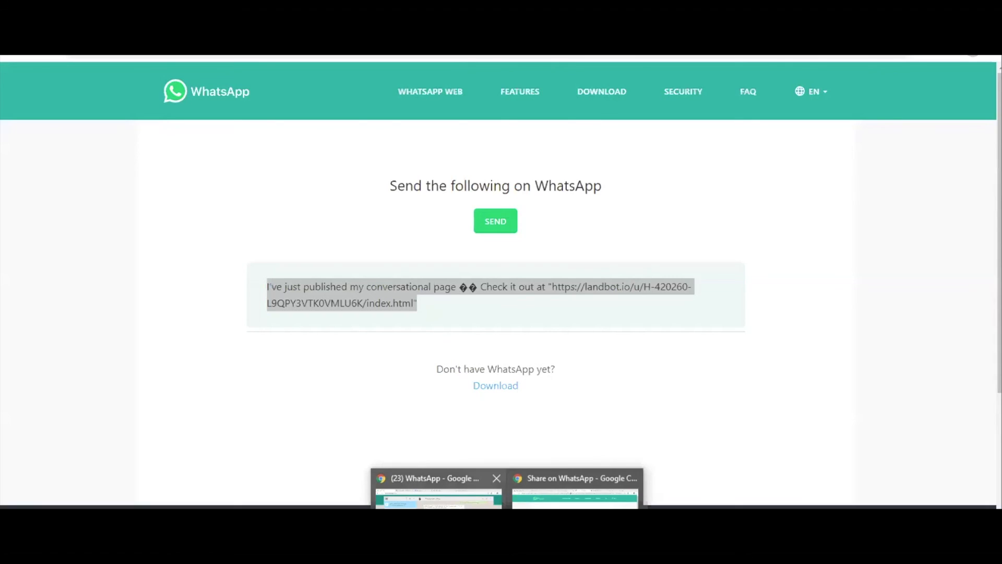
Step: In WhatsApp Web, open the AD & MD Iktisas group chat and view its unread messages
click(438, 493)
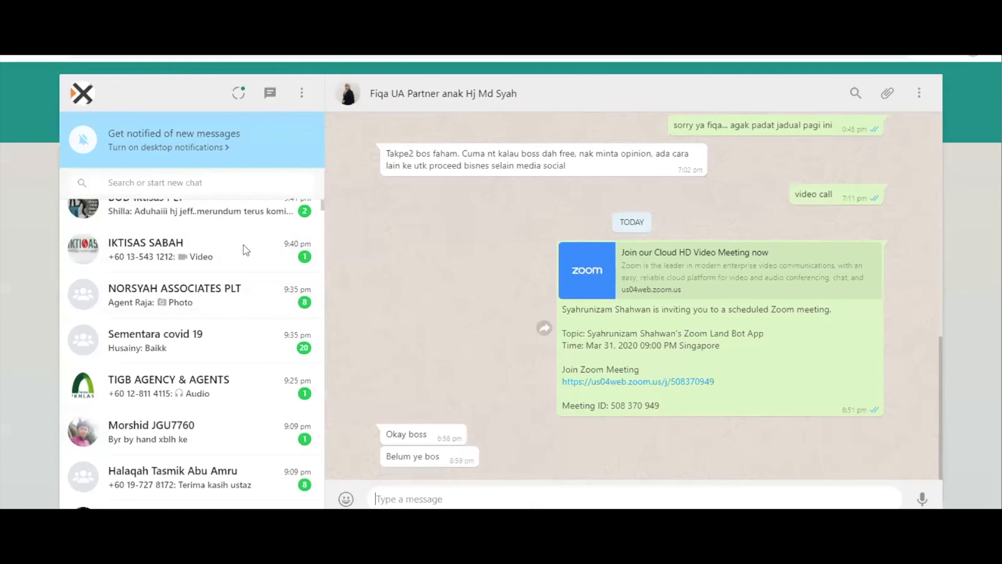
scroll(250, 288, down, 3)
scroll(251, 289, up, 4)
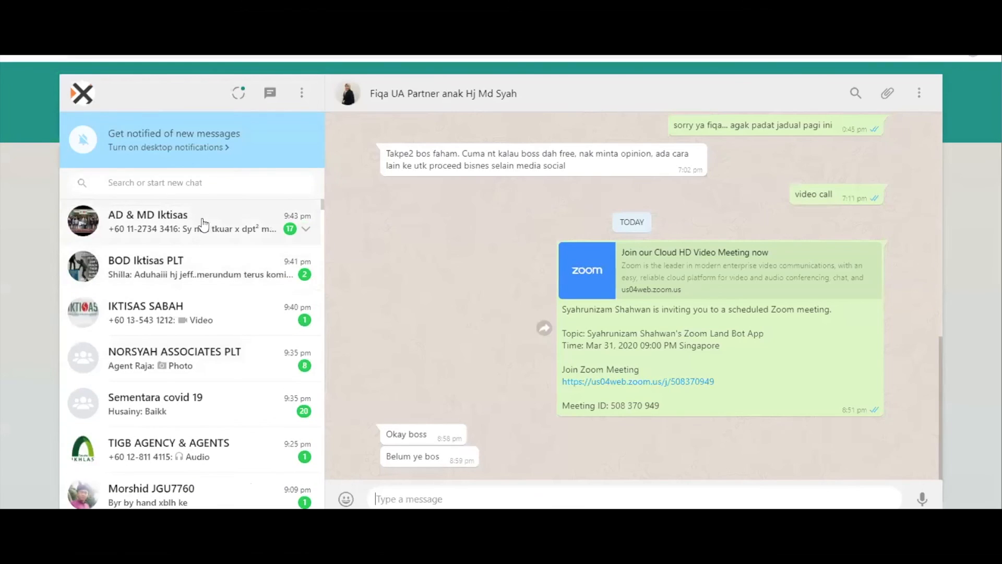
click(249, 224)
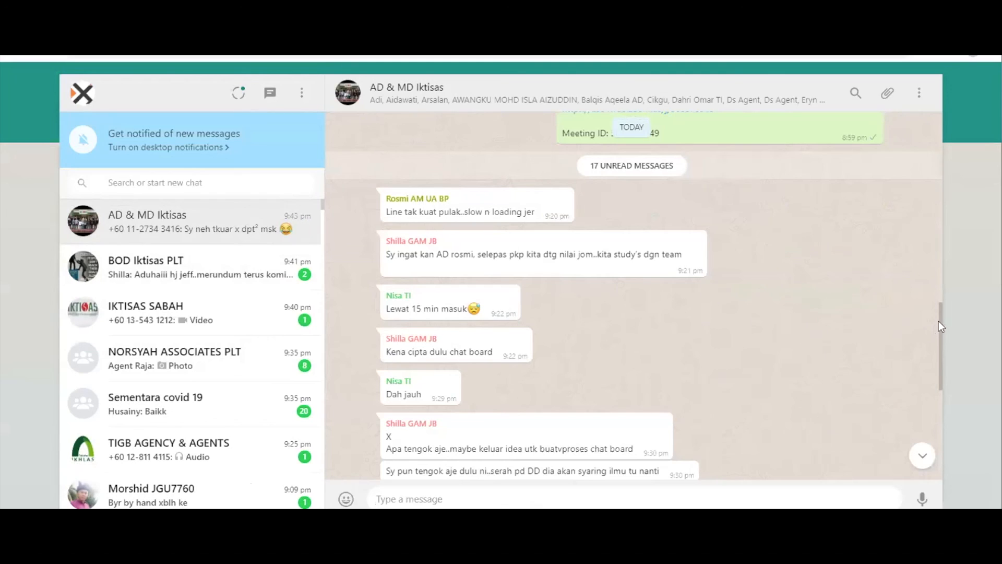
scroll(403, 469, down, 4)
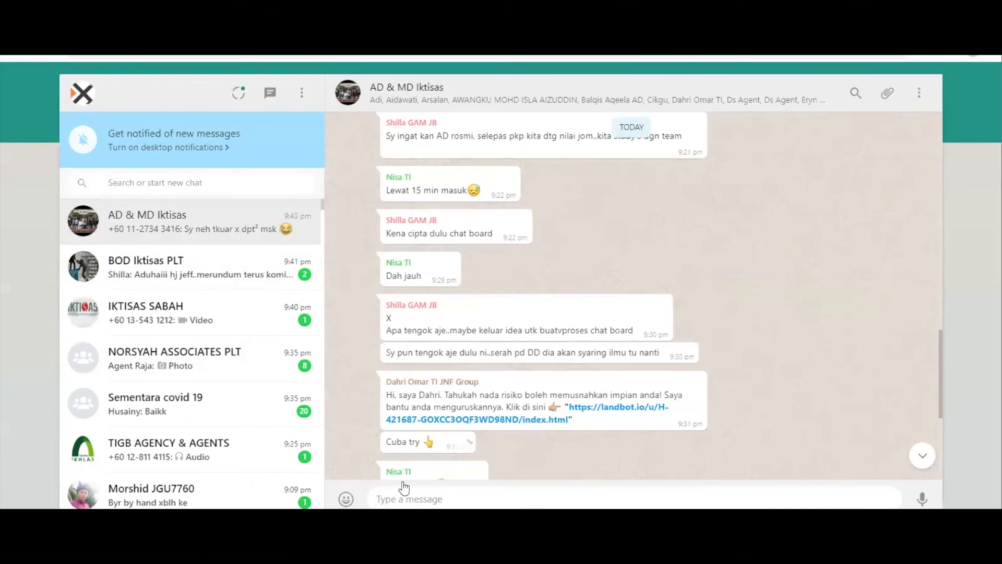